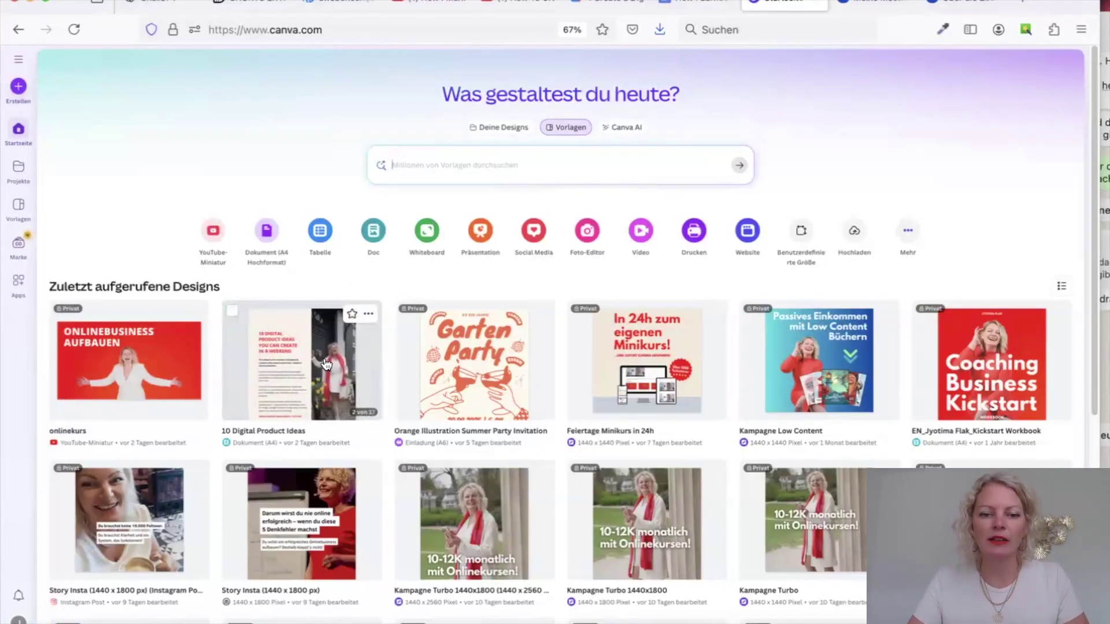
- Open the '10 Digital Product Ideas' design from the recently viewed designs
{"action": "left_click", "coordinate": [325, 365]}
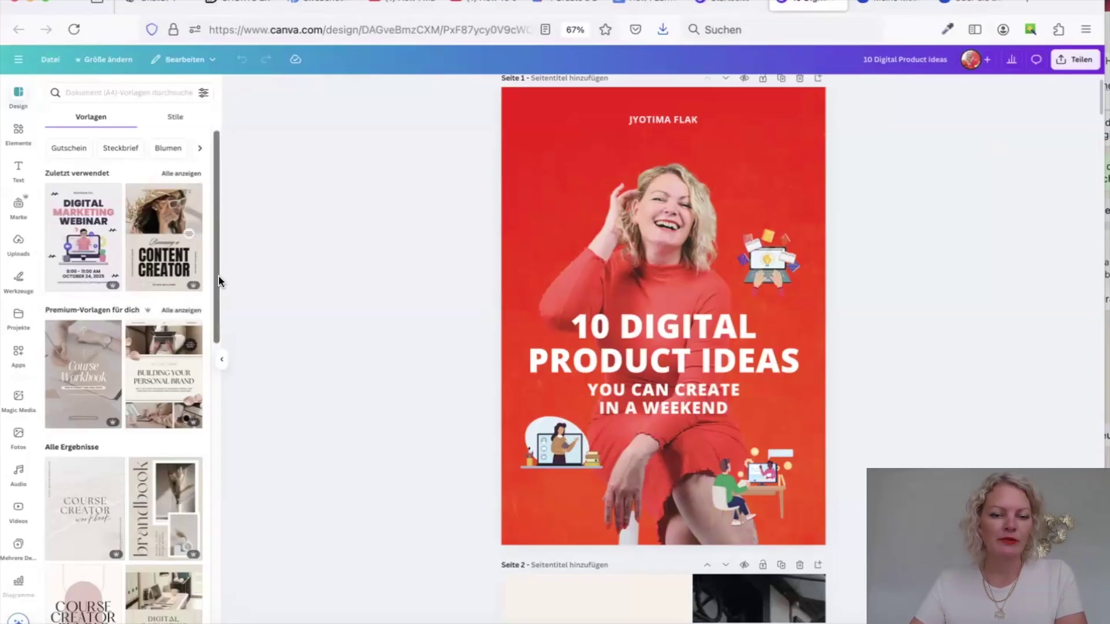
{"action": "left_click_drag", "start_coordinate": [219, 277], "coordinate": [217, 338]}
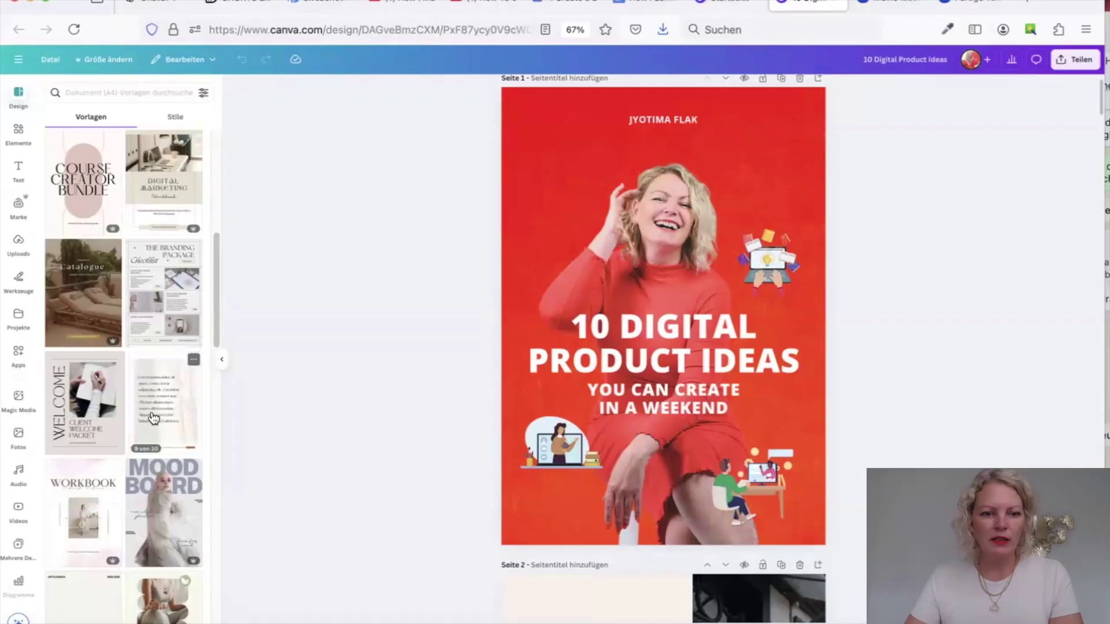
- Preview the Client Welcome Document template and try dragging its Welcome page onto the design
{"action": "left_click", "coordinate": [87, 421]}
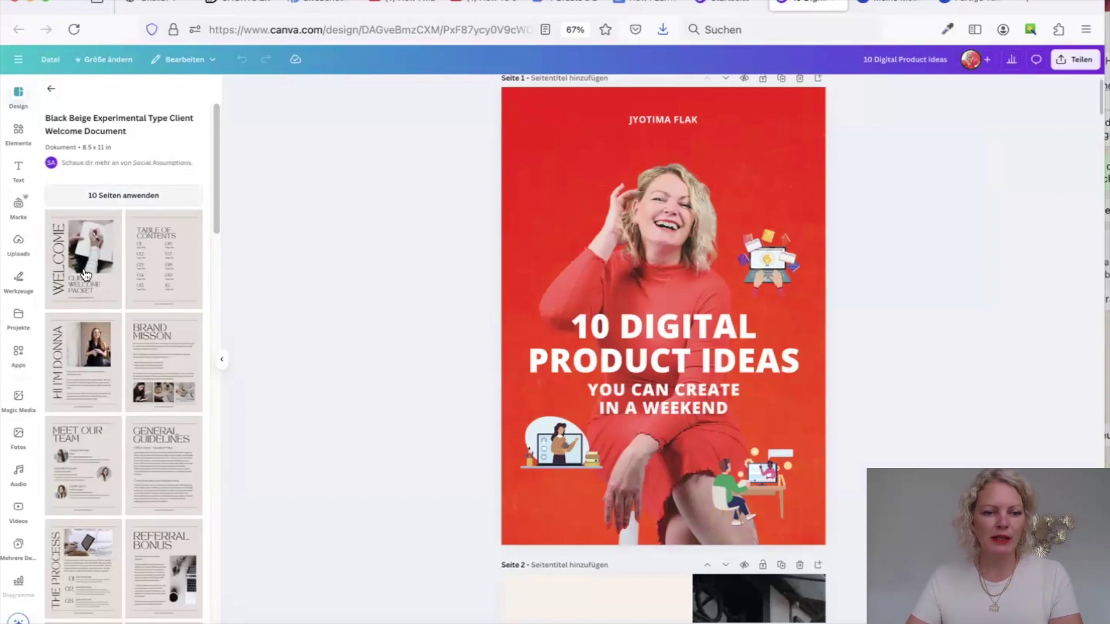
{"action": "mouse_move", "coordinate": [85, 275]}
{"action": "left_mouse_down"}
{"action": "mouse_move", "coordinate": [66, 287]}
{"action": "mouse_move", "coordinate": [217, 255]}
{"action": "left_mouse_up"}
{"action": "scroll", "coordinate": [1099, 102], "scroll_direction": "up", "scroll_amount": 1}
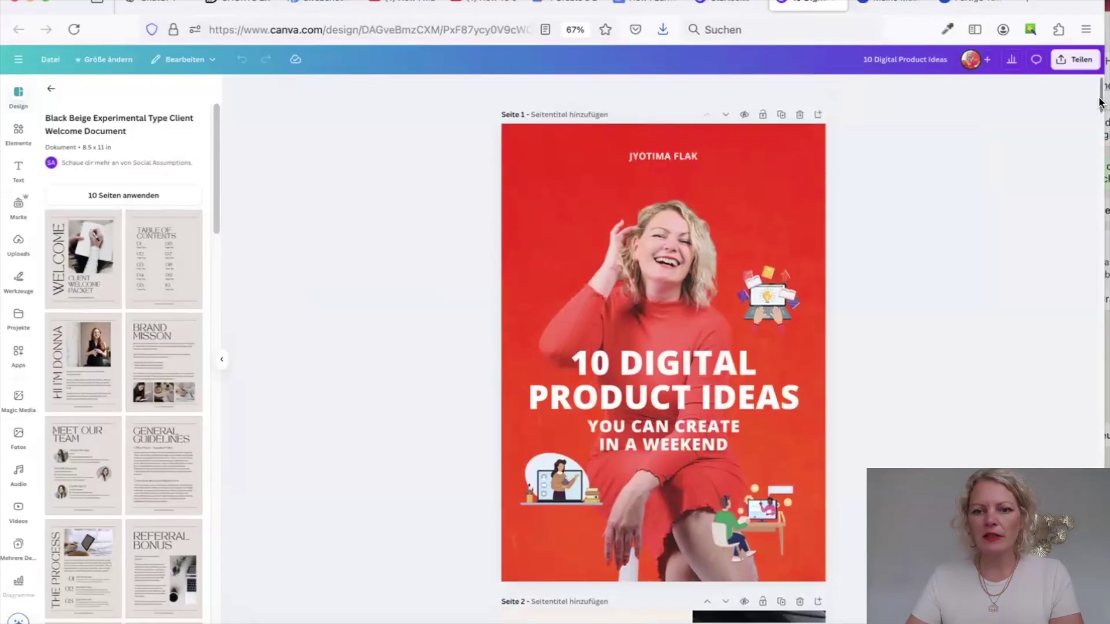
{"action": "scroll", "coordinate": [1100, 103], "scroll_direction": "down", "scroll_amount": 2}
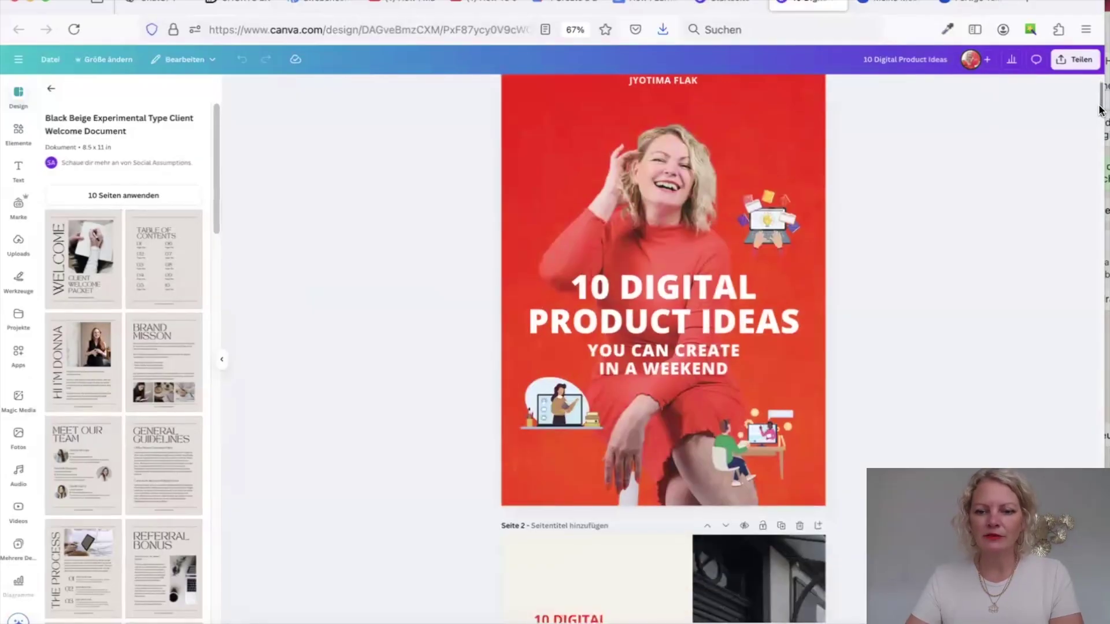
{"action": "scroll", "coordinate": [1100, 103], "scroll_direction": "up", "scroll_amount": 2}
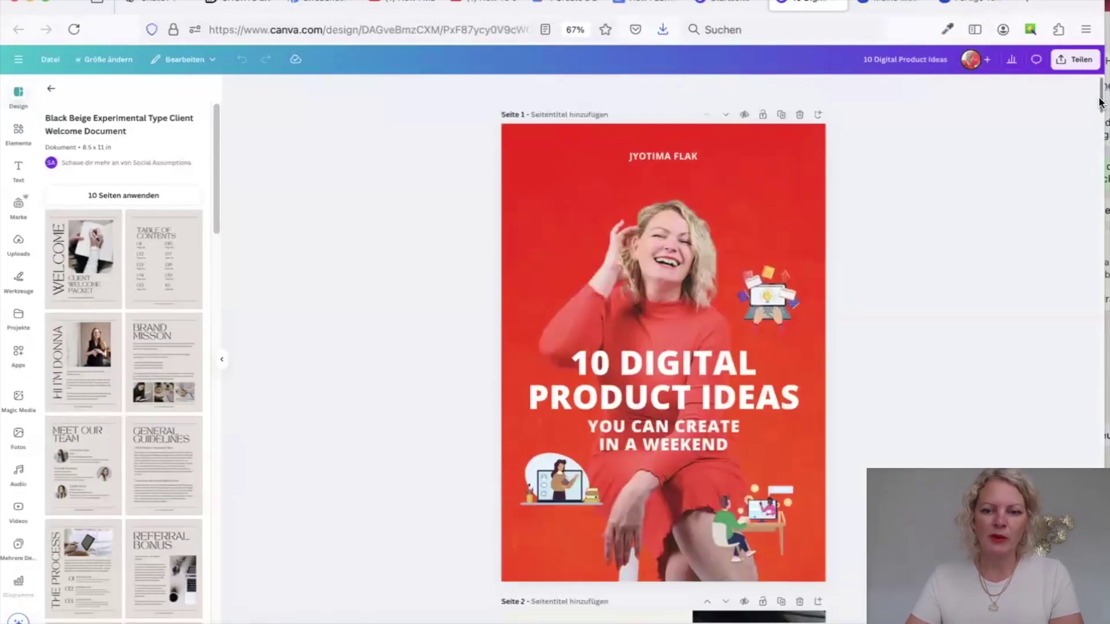
{"action": "left_click_drag", "start_coordinate": [1100, 102], "coordinate": [1100, 167]}
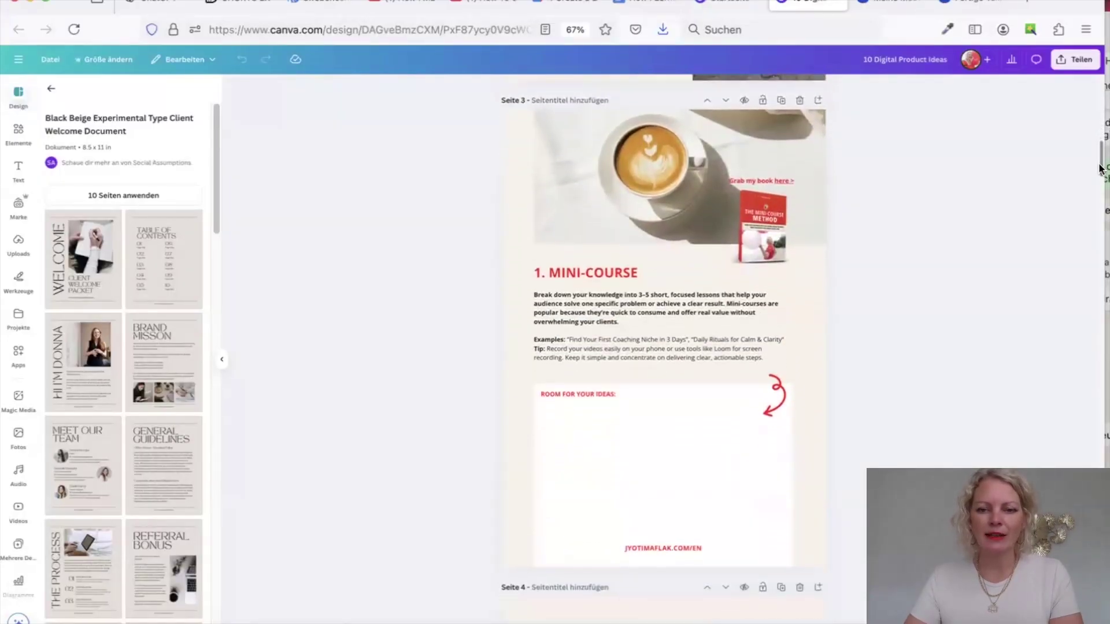
{"action": "left_click_drag", "start_coordinate": [1101, 168], "coordinate": [1097, 227]}
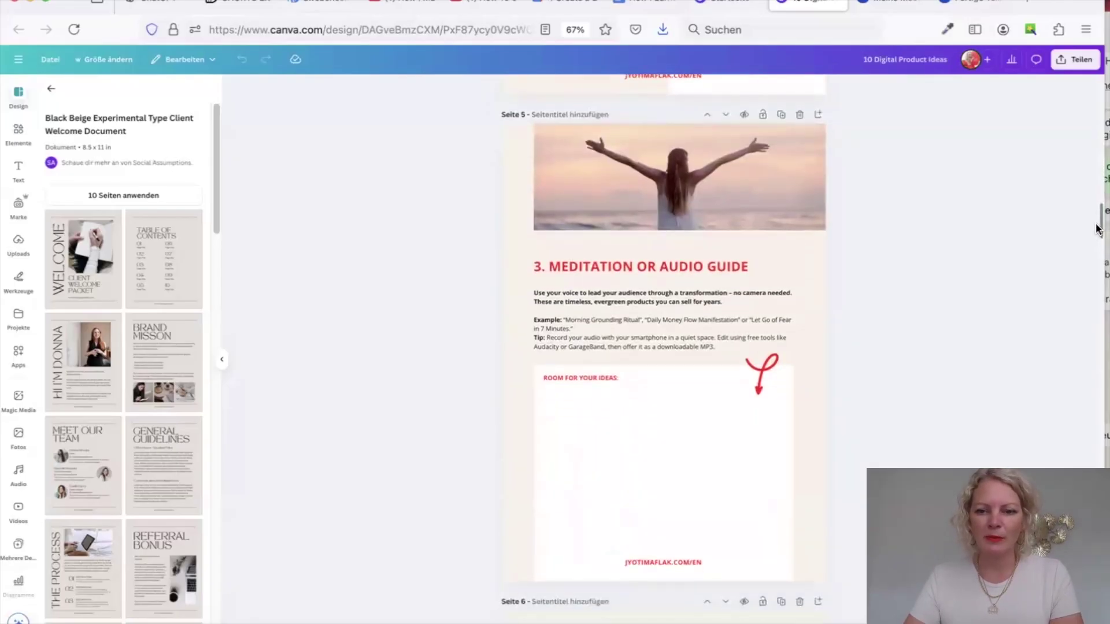
- Create a new blank custom-size design measuring 21 × 29.7 cm
{"action": "left_click_drag", "start_coordinate": [1097, 229], "coordinate": [1100, 87]}
{"action": "left_click", "coordinate": [50, 59]}
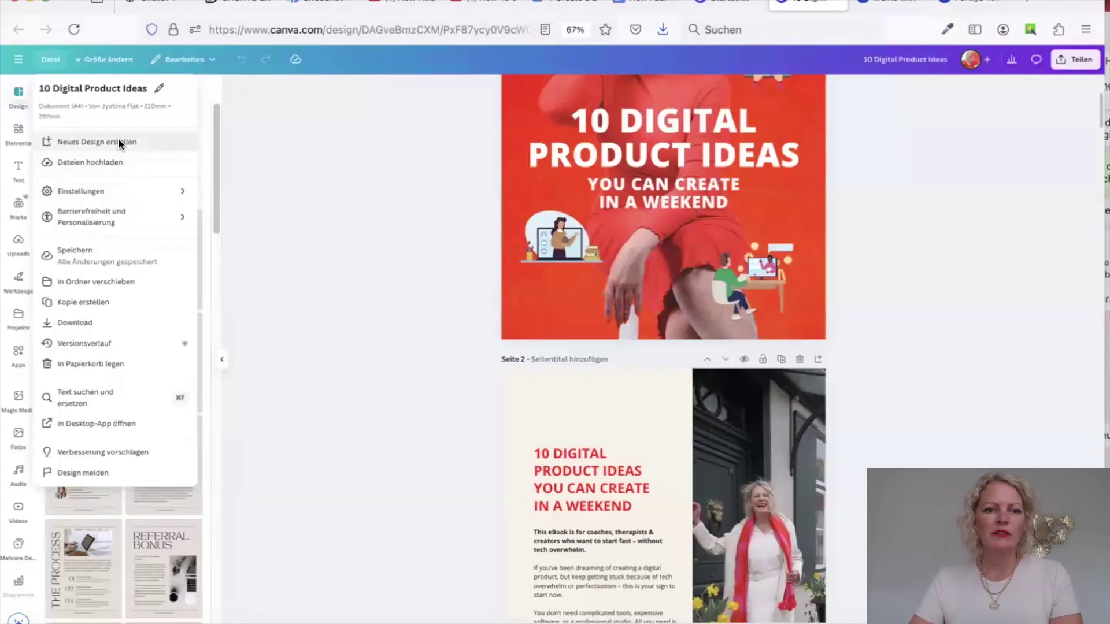
{"action": "left_click", "coordinate": [117, 137]}
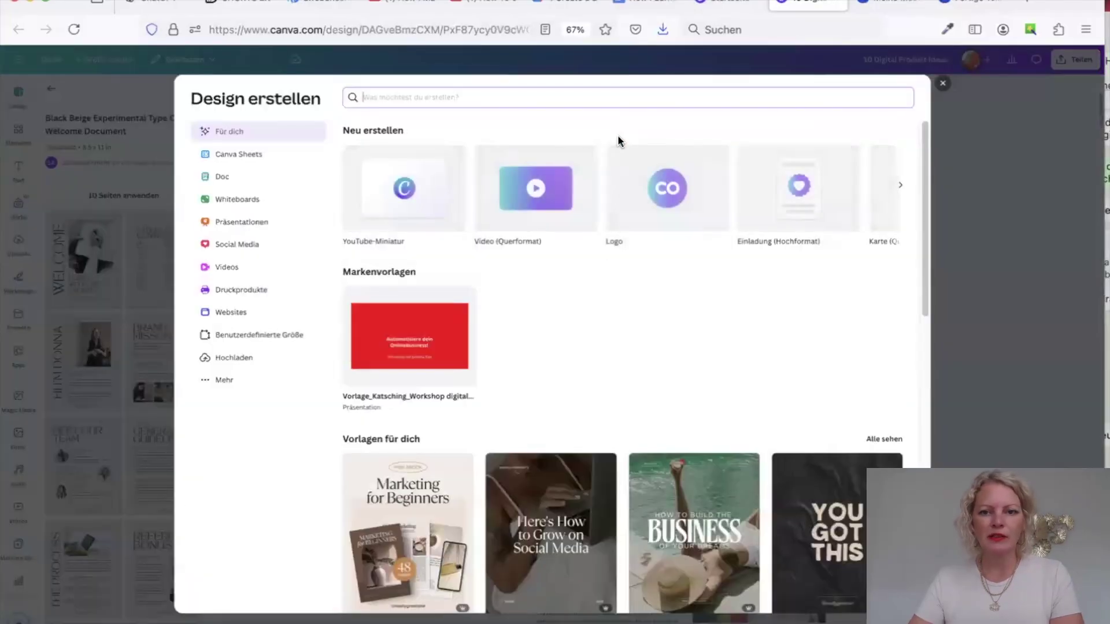
{"action": "left_click", "coordinate": [248, 339]}
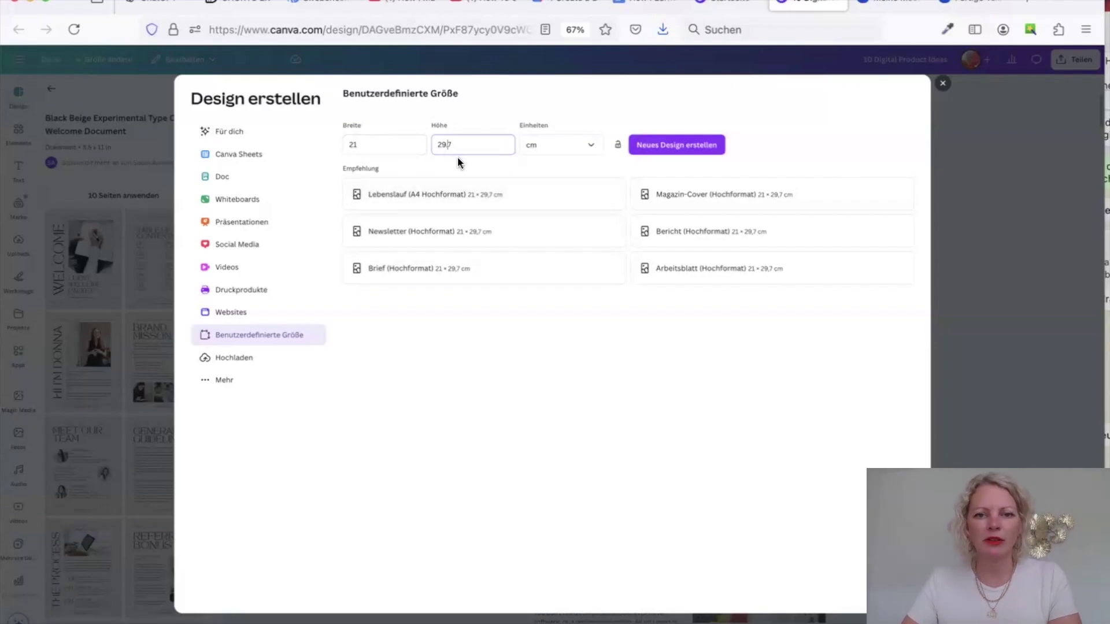
{"action": "left_click", "coordinate": [680, 147]}
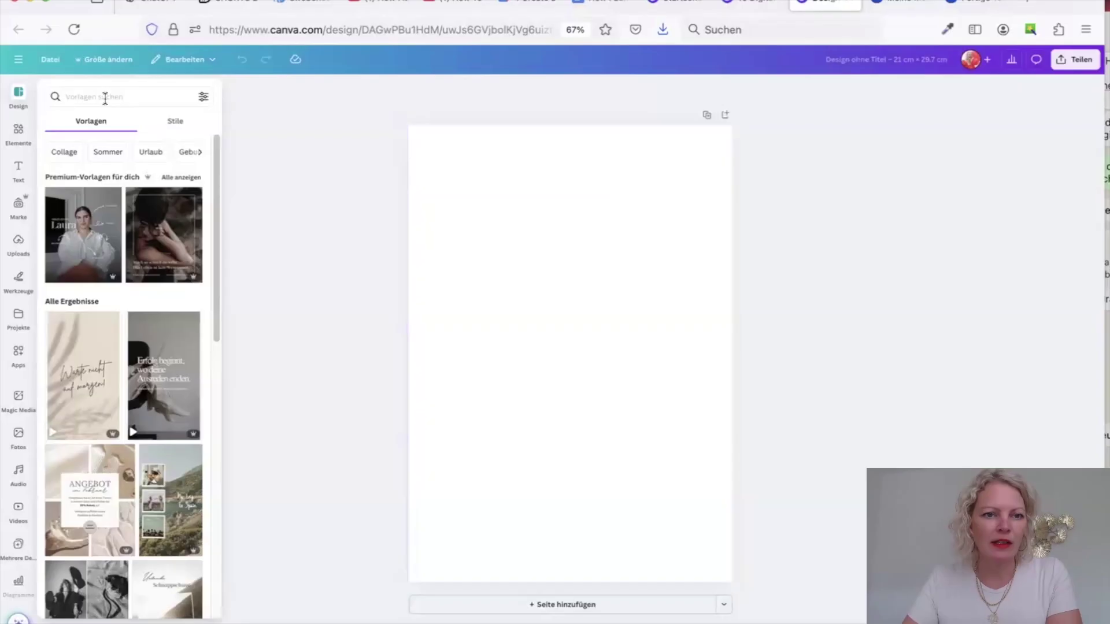
- Search templates for 'coaching workbook' and apply all five Beige And Brown Workbook pages
{"action": "left_click", "coordinate": [101, 97]}
{"action": "type", "text": "co"}
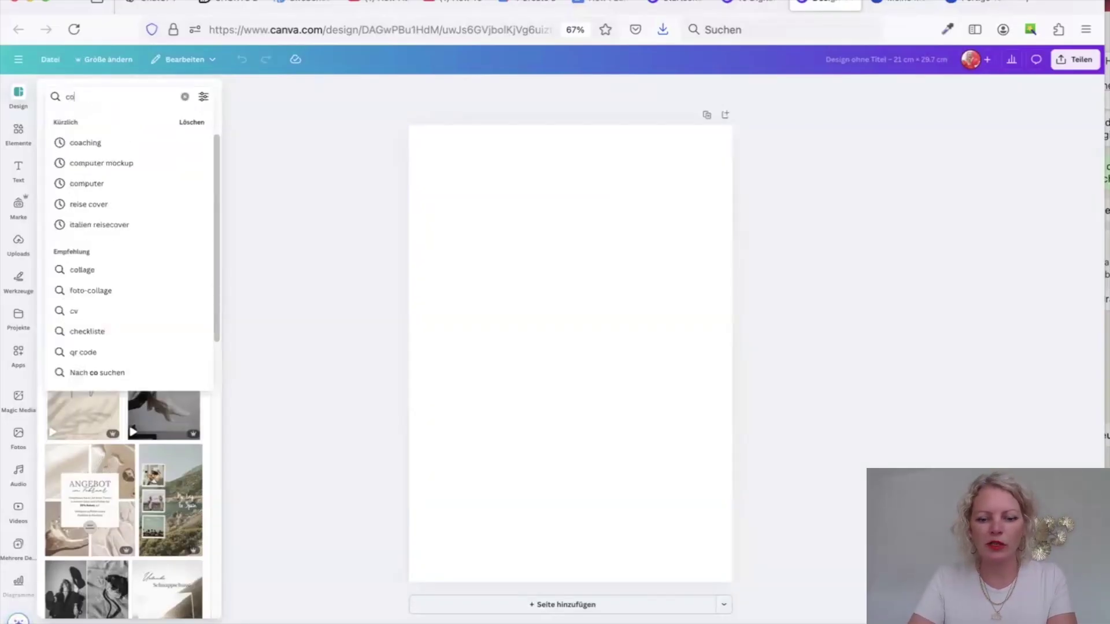
{"action": "type", "text": "aching work"}
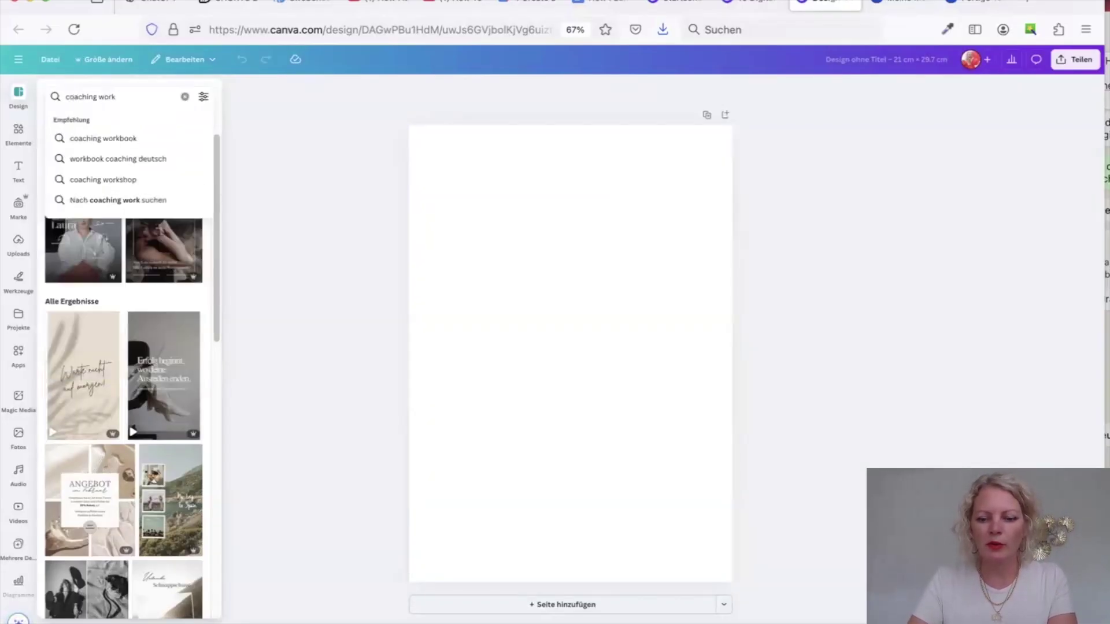
{"action": "type", "text": "book"}
{"action": "key", "text": "Return"}
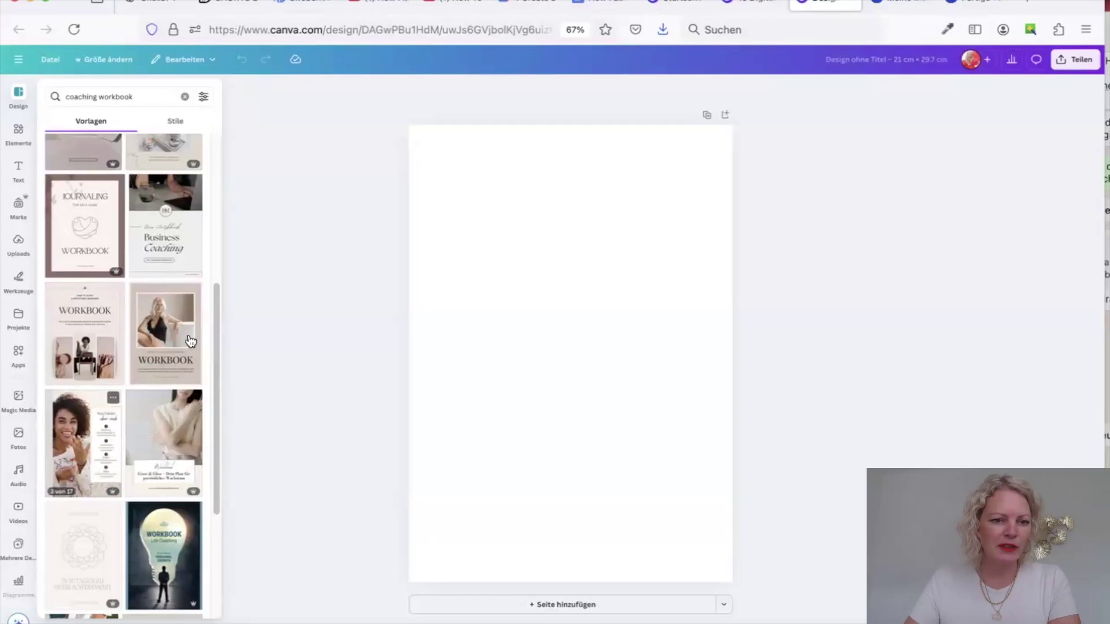
{"action": "mouse_move", "coordinate": [165, 334]}
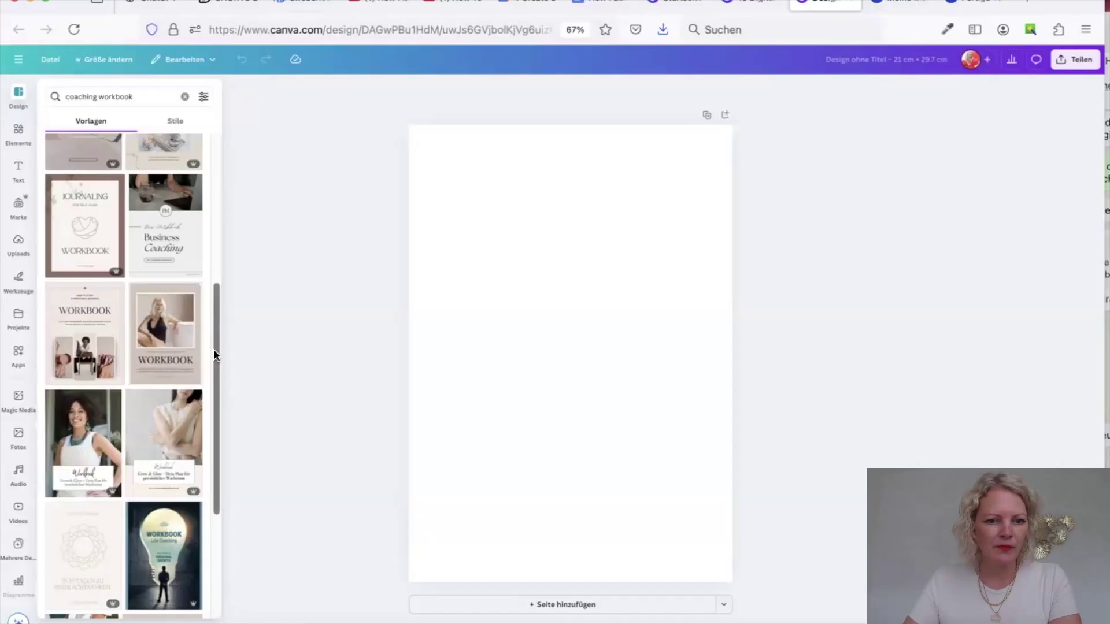
{"action": "left_click", "coordinate": [167, 345]}
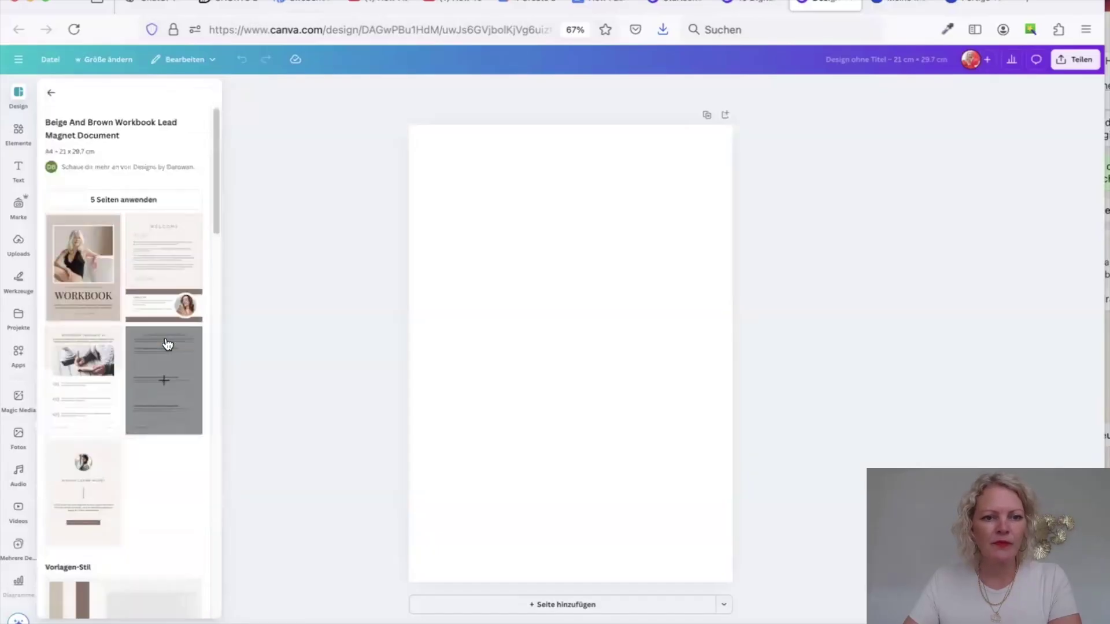
{"action": "left_click", "coordinate": [129, 199]}
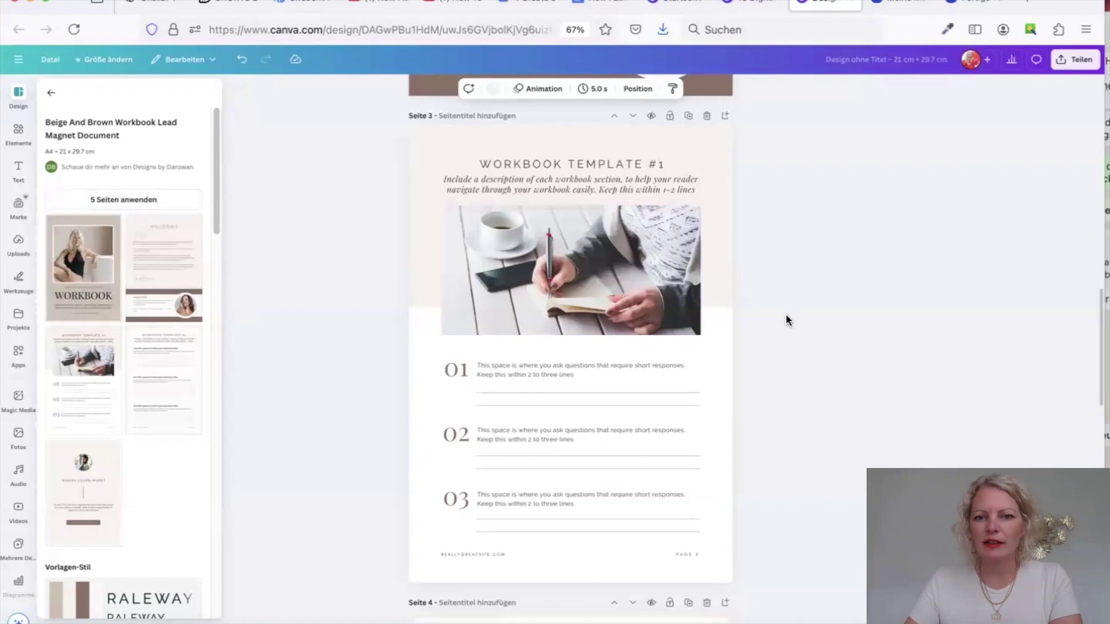
{"action": "left_click_drag", "start_coordinate": [1099, 378], "coordinate": [1100, 145]}
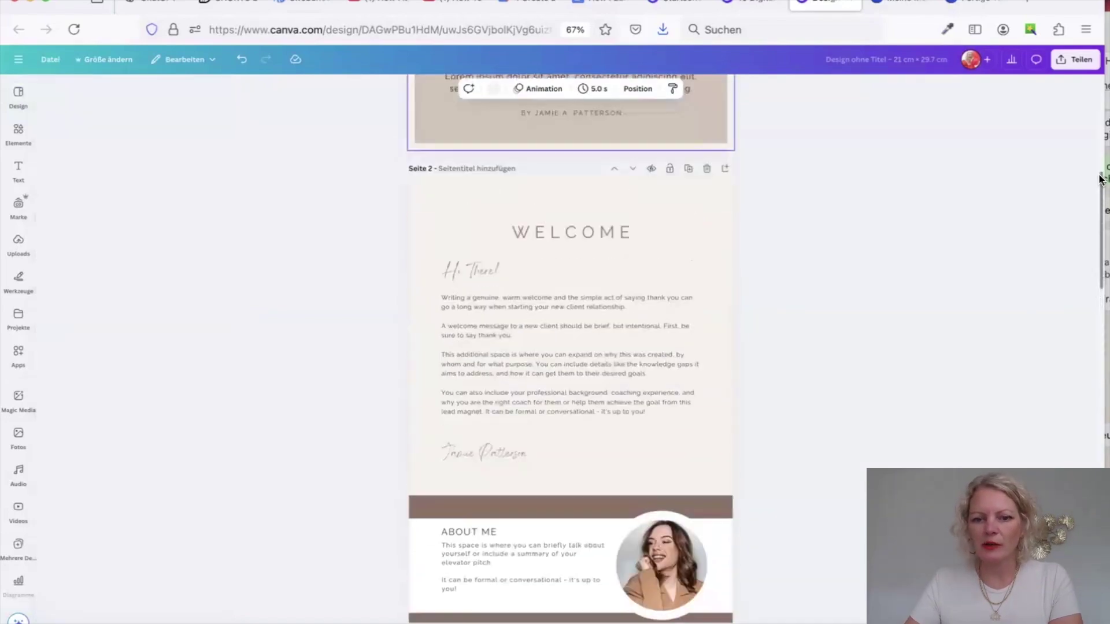
- Swap the cover photo for the uploaded red-suit picture, then select the WORKBOOK title text
{"action": "left_click", "coordinate": [556, 308]}
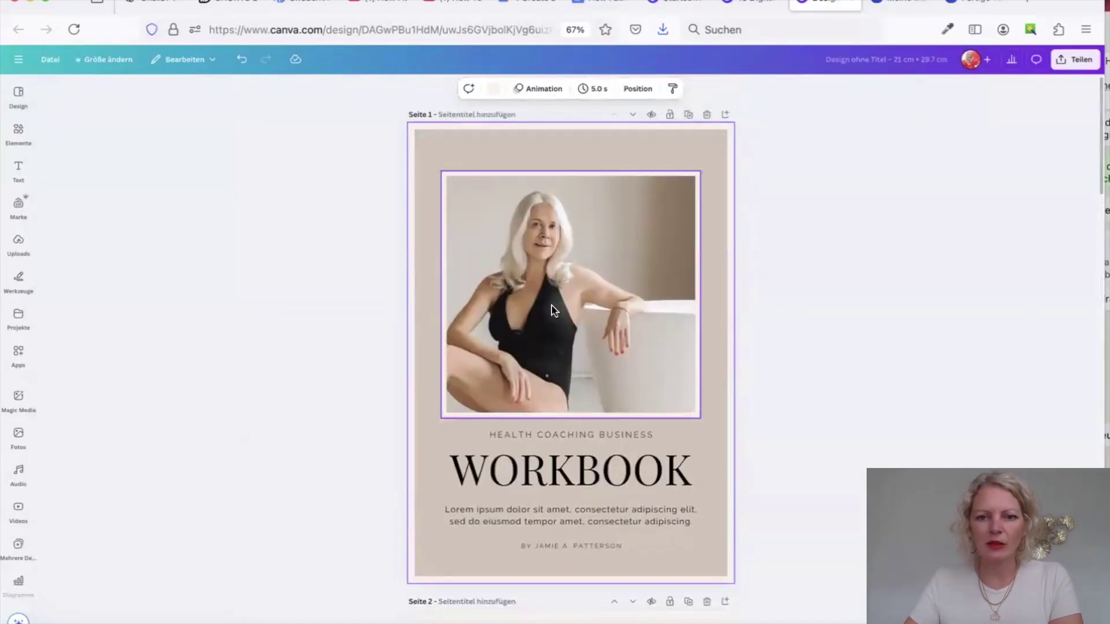
{"action": "left_click", "coordinate": [19, 243]}
{"action": "left_click_drag", "start_coordinate": [215, 507], "coordinate": [219, 575]}
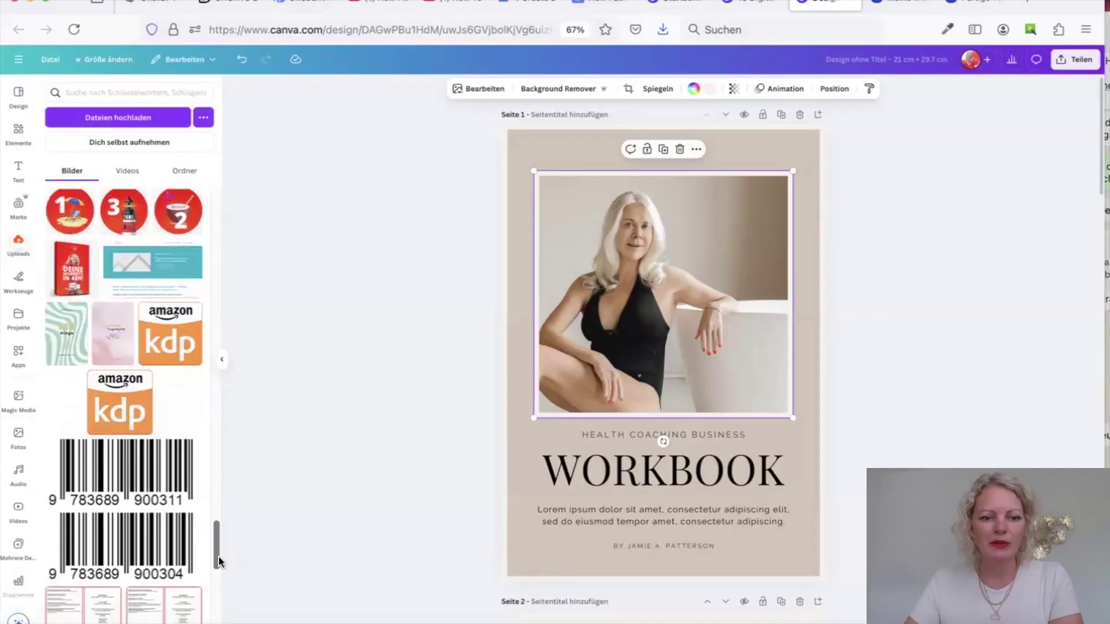
{"action": "left_click", "coordinate": [64, 322]}
{"action": "left_click", "coordinate": [677, 463]}
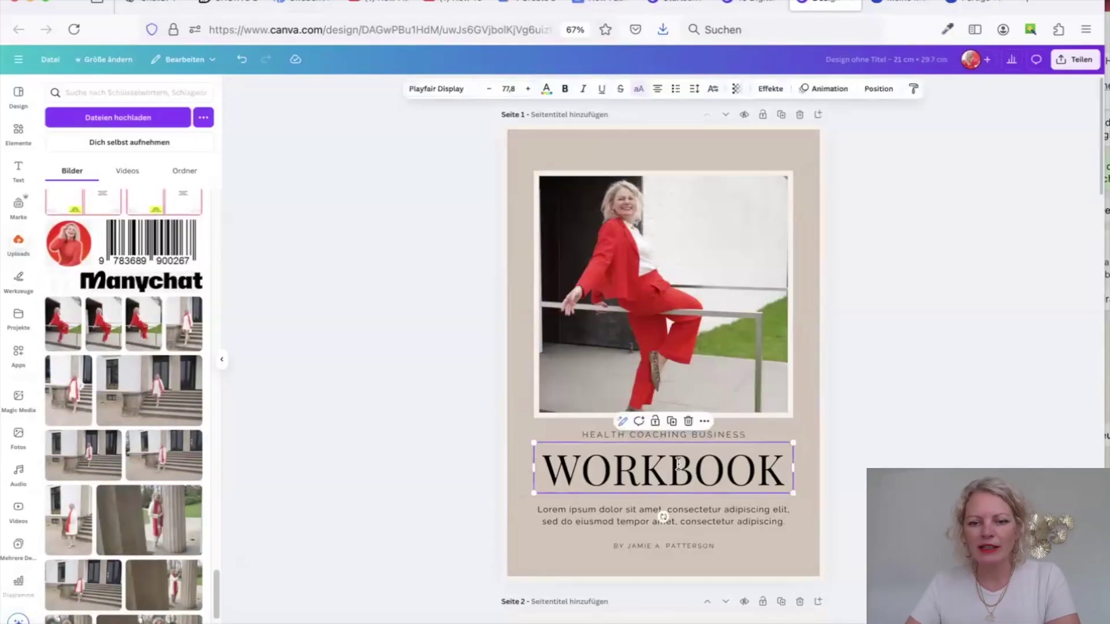
{"action": "double_click", "coordinate": [678, 464]}
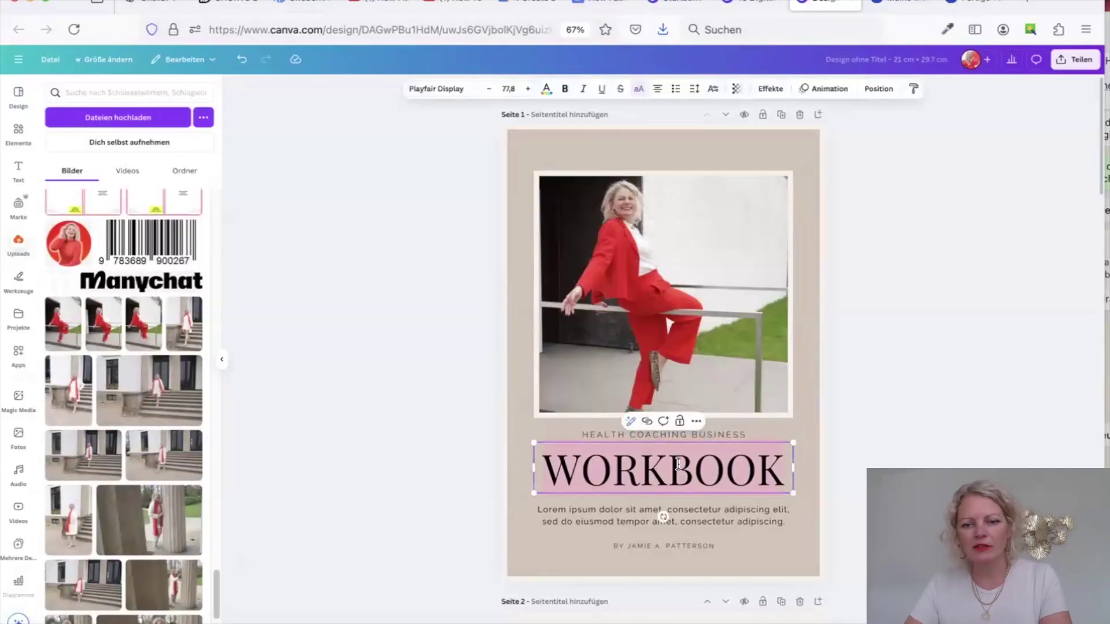
- Set WORKBOOK in League Spartan and shrink it to fit on one line
{"action": "left_click", "coordinate": [459, 92]}
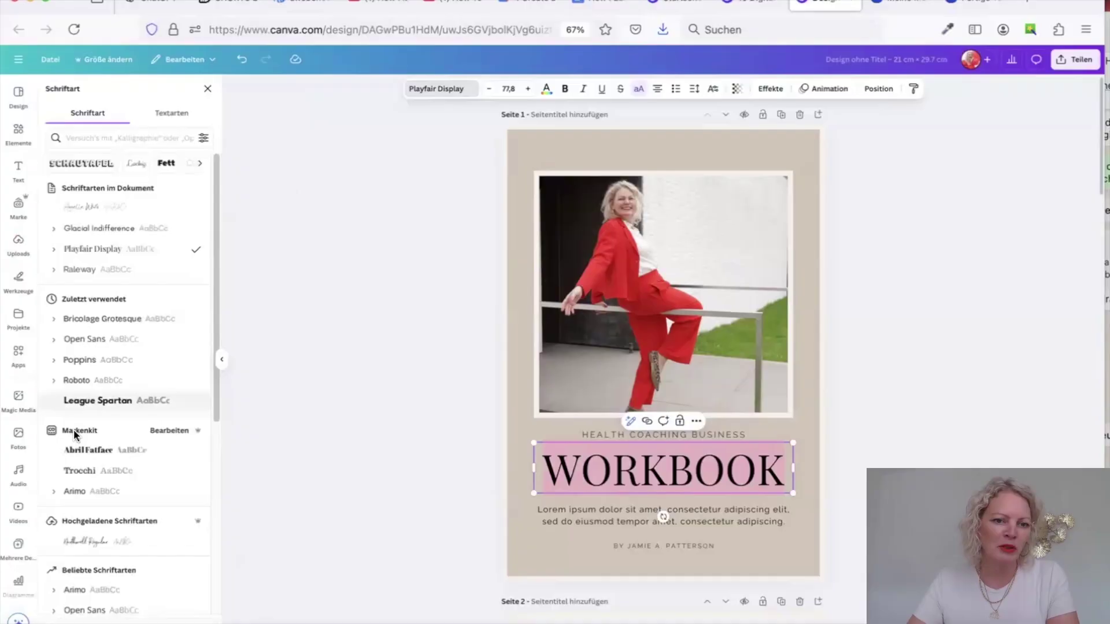
{"action": "left_click", "coordinate": [93, 401]}
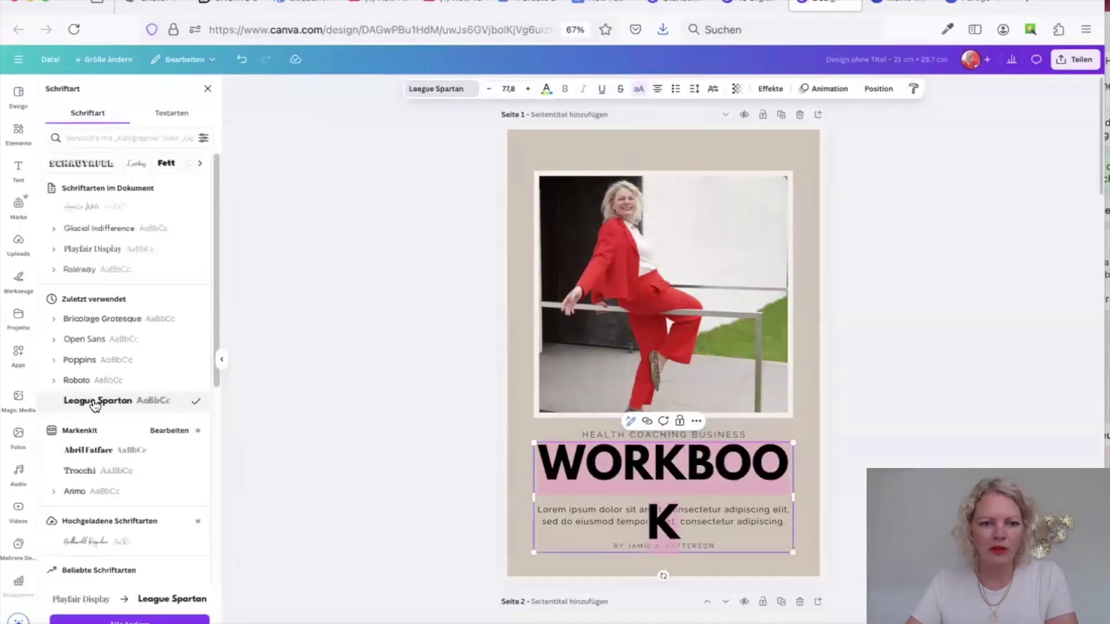
{"action": "left_click", "coordinate": [492, 93]}
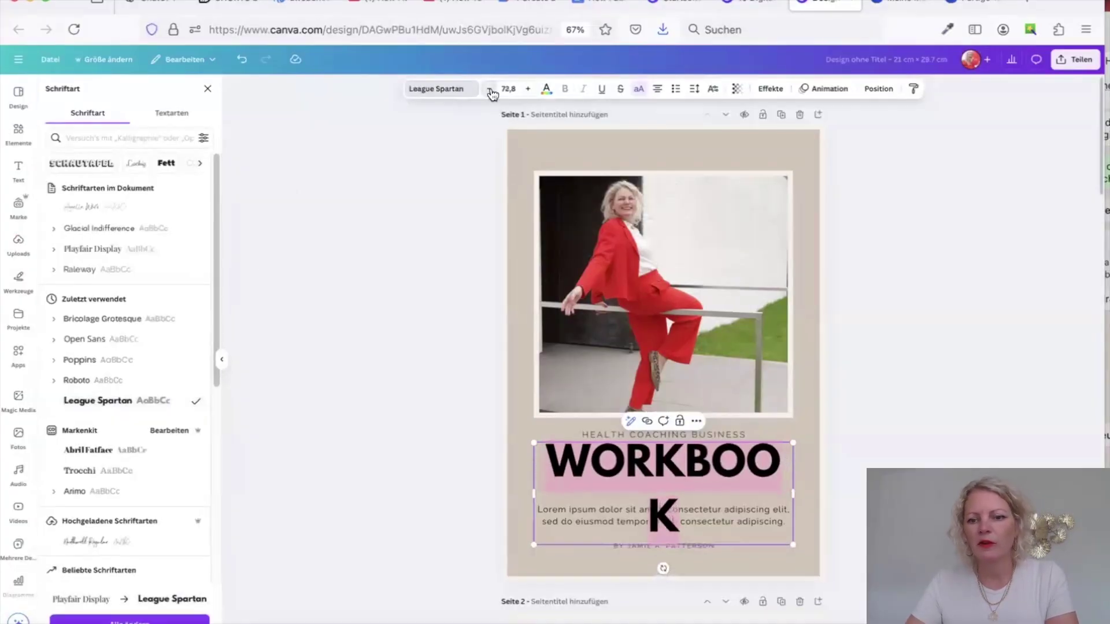
{"action": "left_click", "coordinate": [492, 94]}
{"action": "left_click", "coordinate": [492, 94]}
{"action": "left_click", "coordinate": [492, 94]}
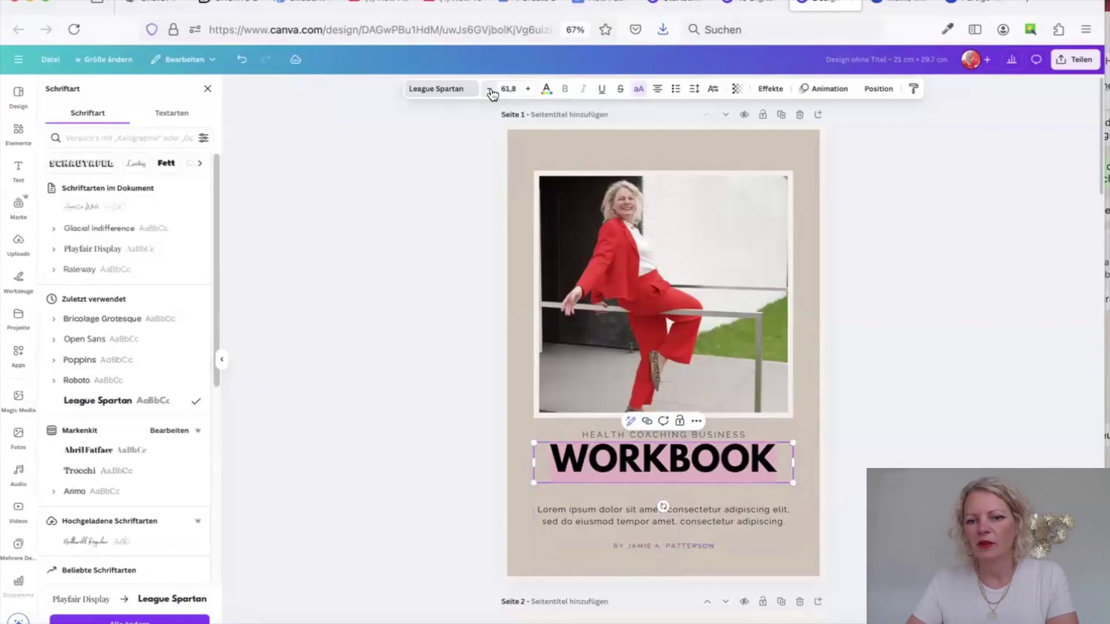
{"action": "left_click", "coordinate": [491, 94]}
{"action": "left_click", "coordinate": [491, 94]}
- Set the heading and Lorem ipsum paragraph in League Spartan, applying it throughout the design
{"action": "left_click", "coordinate": [746, 435]}
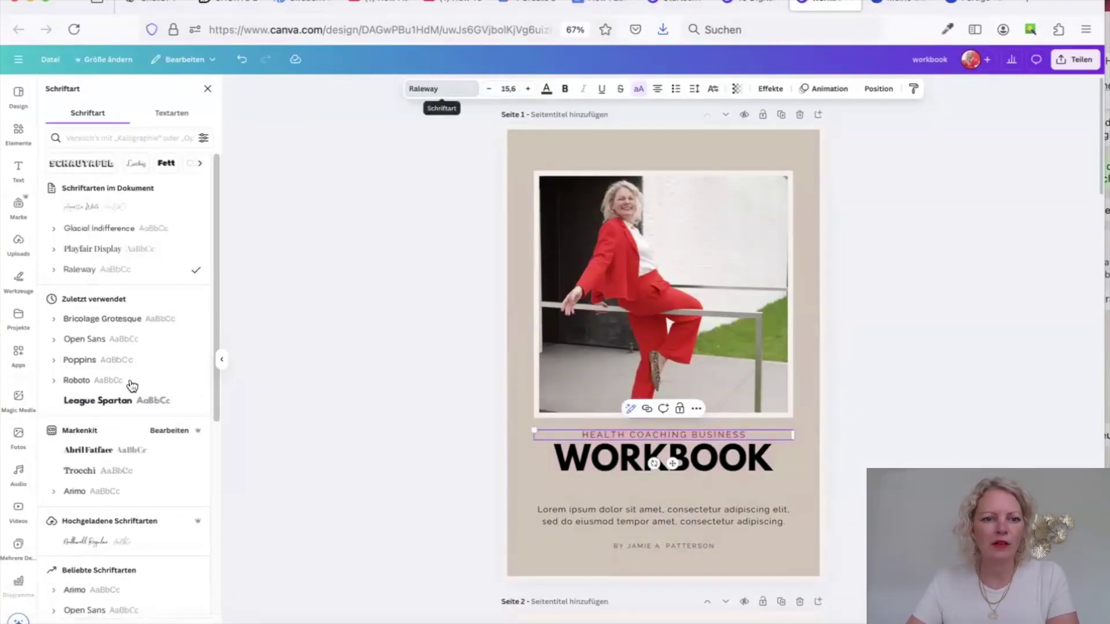
{"action": "left_click", "coordinate": [96, 401]}
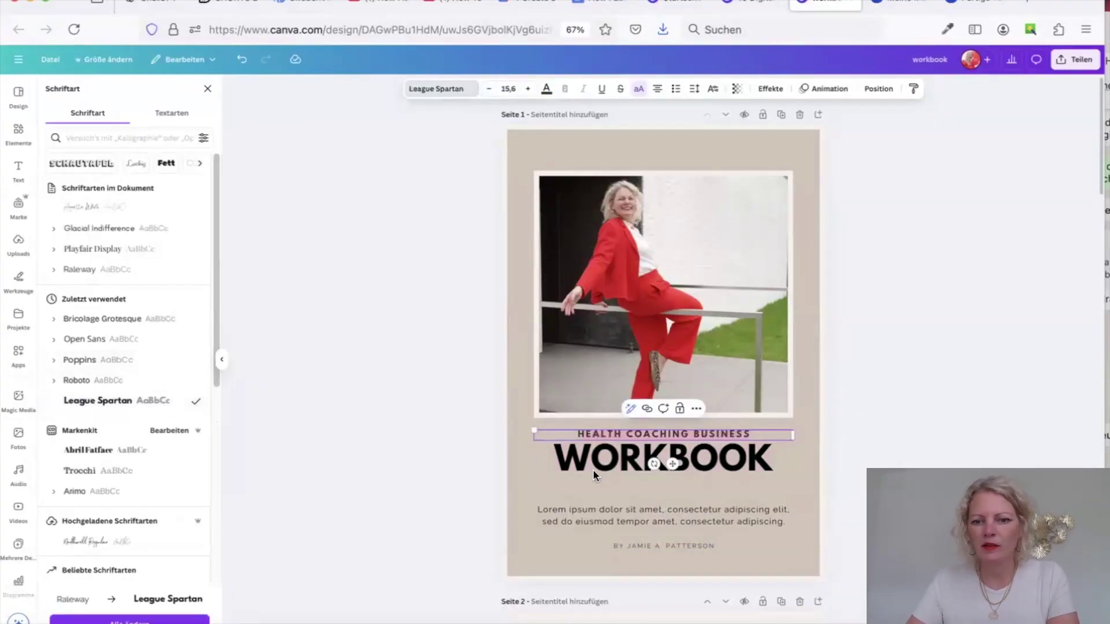
{"action": "left_click", "coordinate": [621, 516]}
{"action": "left_click", "coordinate": [98, 401]}
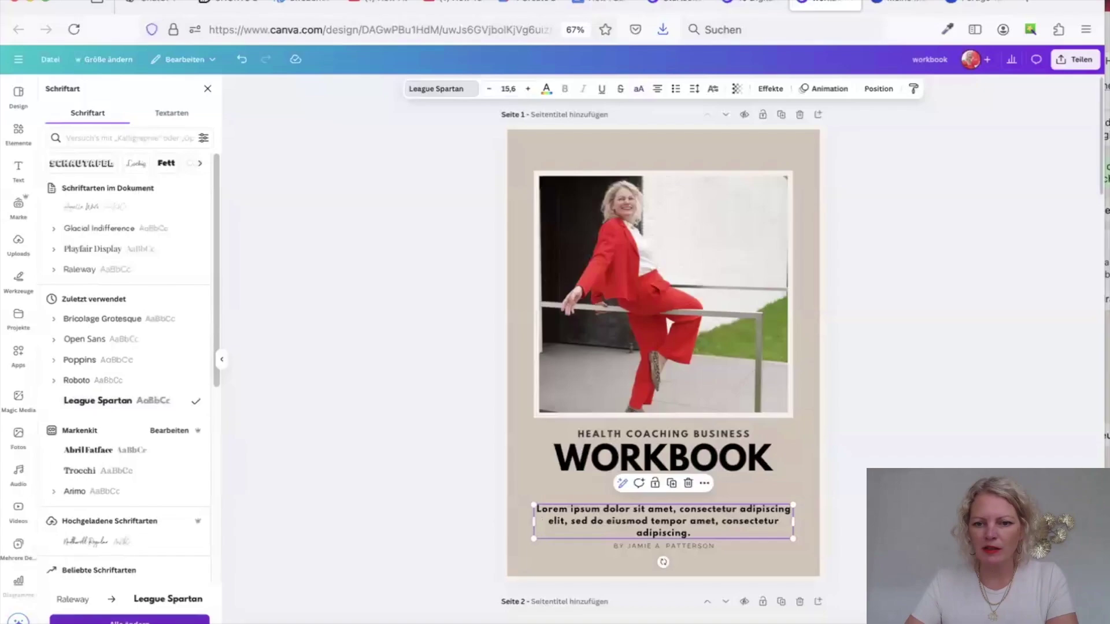
{"action": "left_click", "coordinate": [129, 621]}
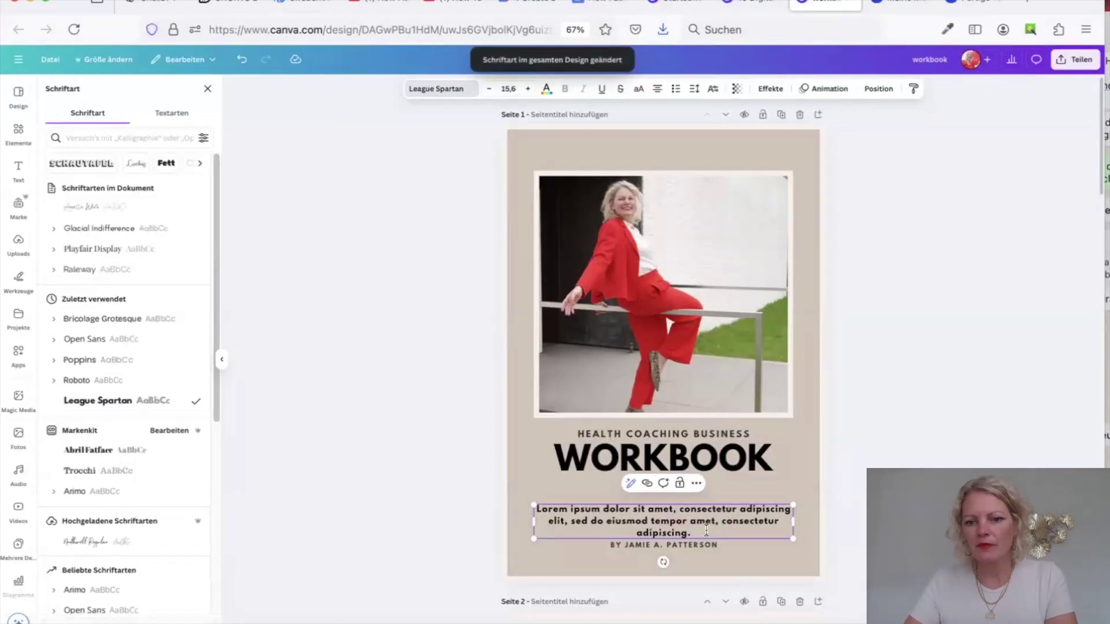
{"action": "left_click", "coordinate": [753, 153]}
- Make the cover page background light turquoise
{"action": "left_click", "coordinate": [563, 91]}
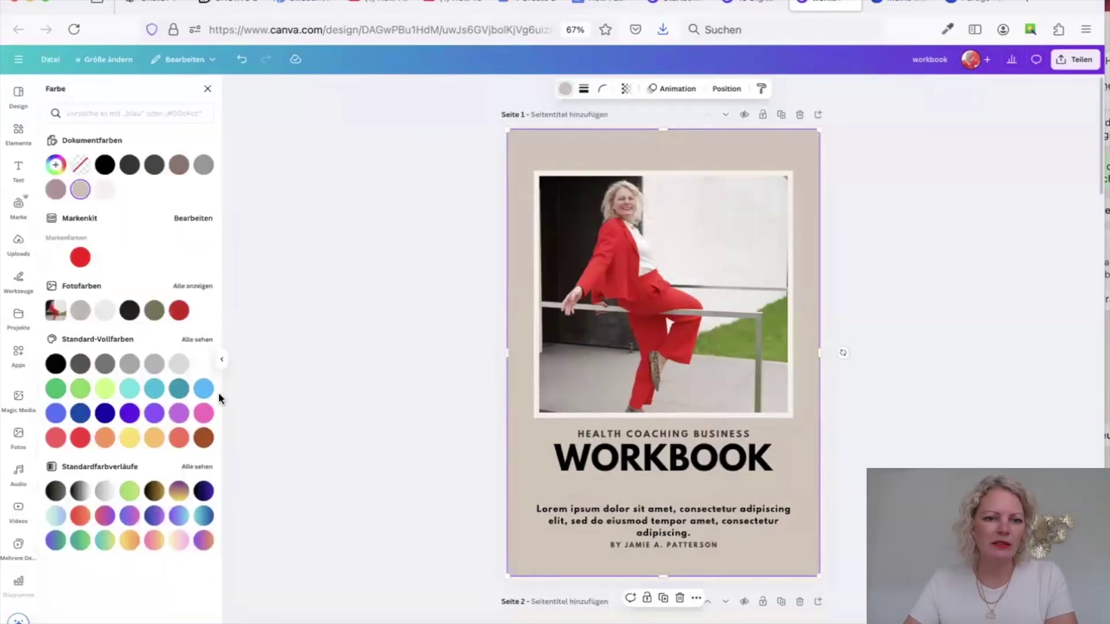
{"action": "left_click", "coordinate": [132, 391]}
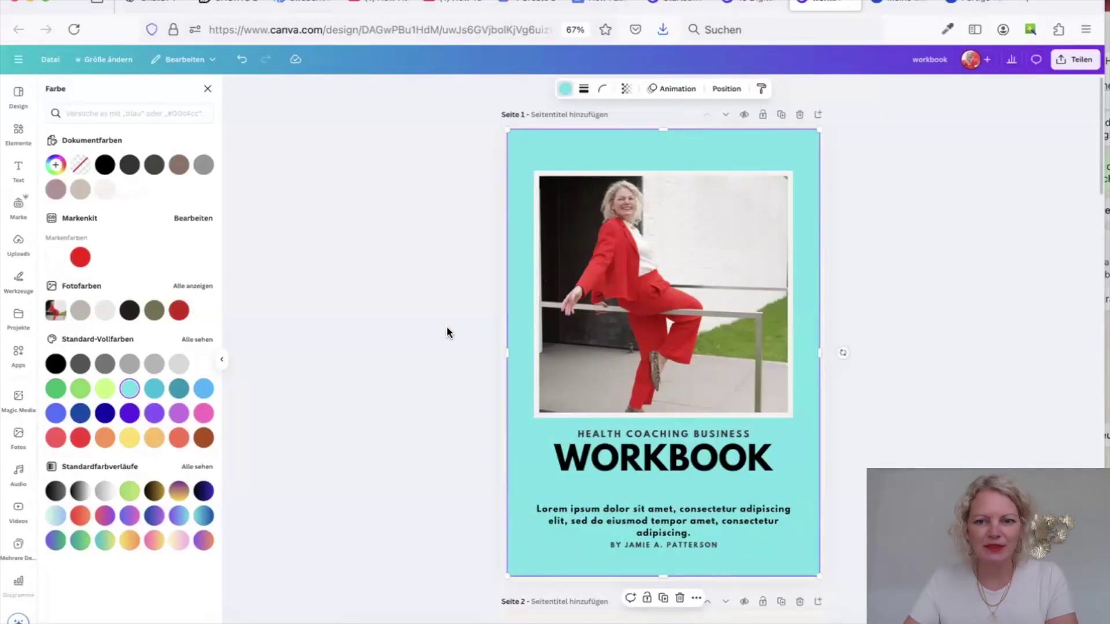
{"action": "left_click", "coordinate": [17, 246]}
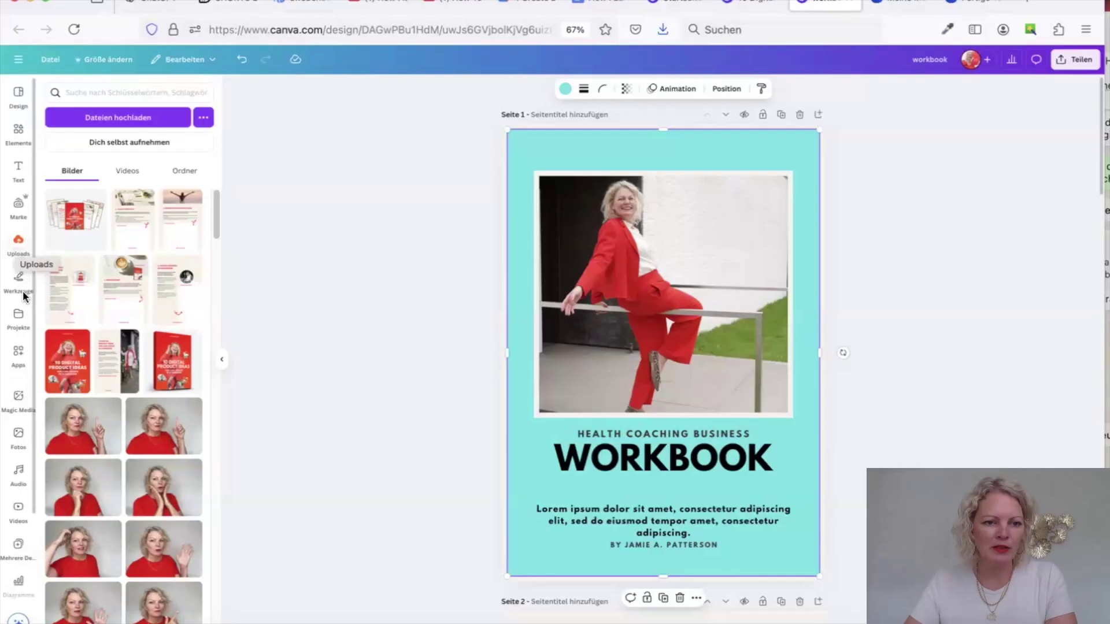
- Place a 'health' stock yoga photo in the cover image frame, cropped to fill it
{"action": "left_click", "coordinate": [17, 438]}
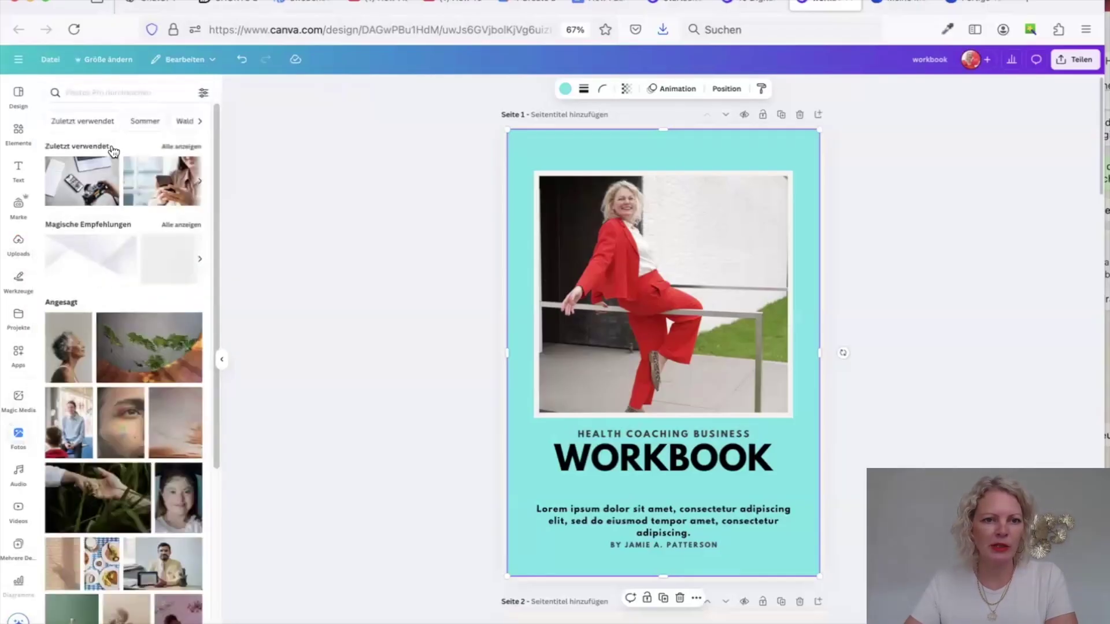
{"action": "left_click", "coordinate": [86, 91]}
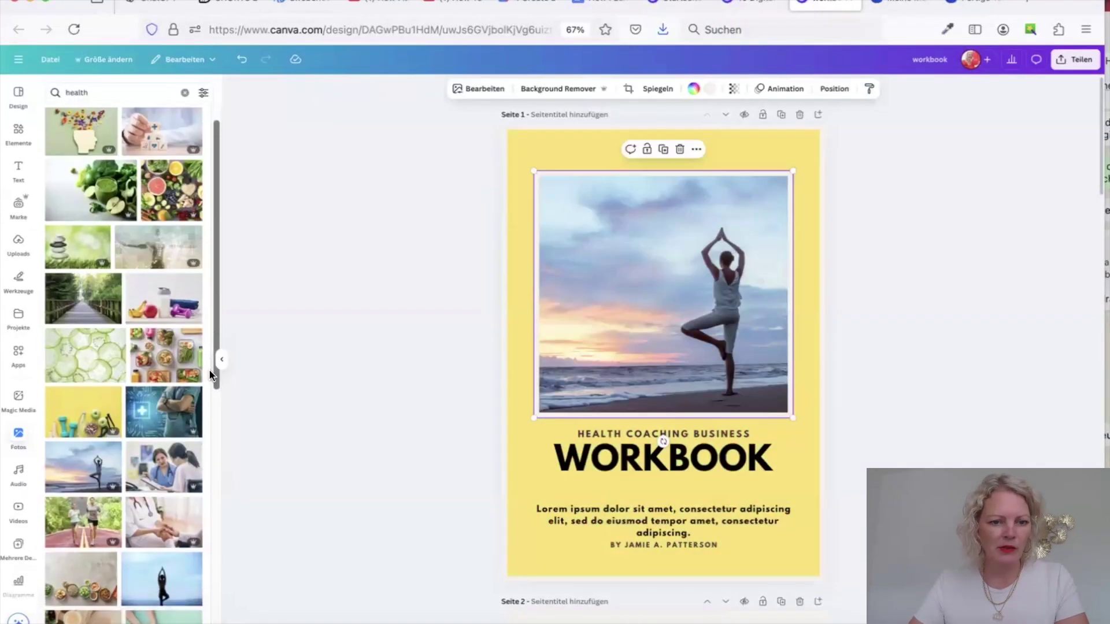
{"action": "left_click_drag", "start_coordinate": [209, 369], "coordinate": [225, 461]}
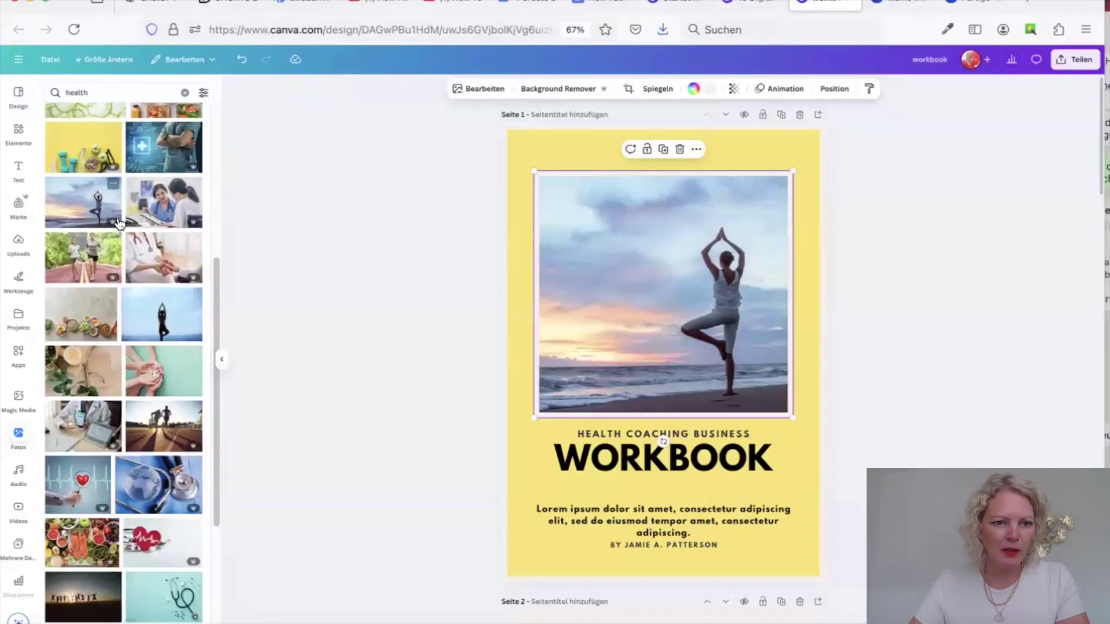
{"action": "left_click_drag", "start_coordinate": [169, 323], "coordinate": [647, 201]}
{"action": "double_click", "coordinate": [696, 260]}
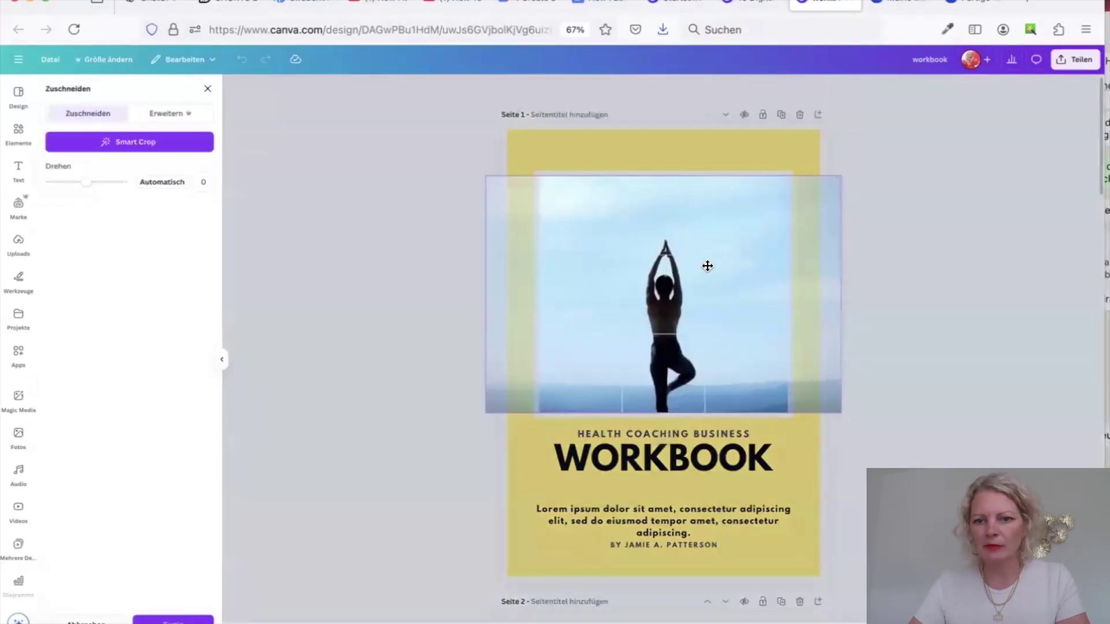
{"action": "left_click_drag", "start_coordinate": [840, 171], "coordinate": [877, 140]}
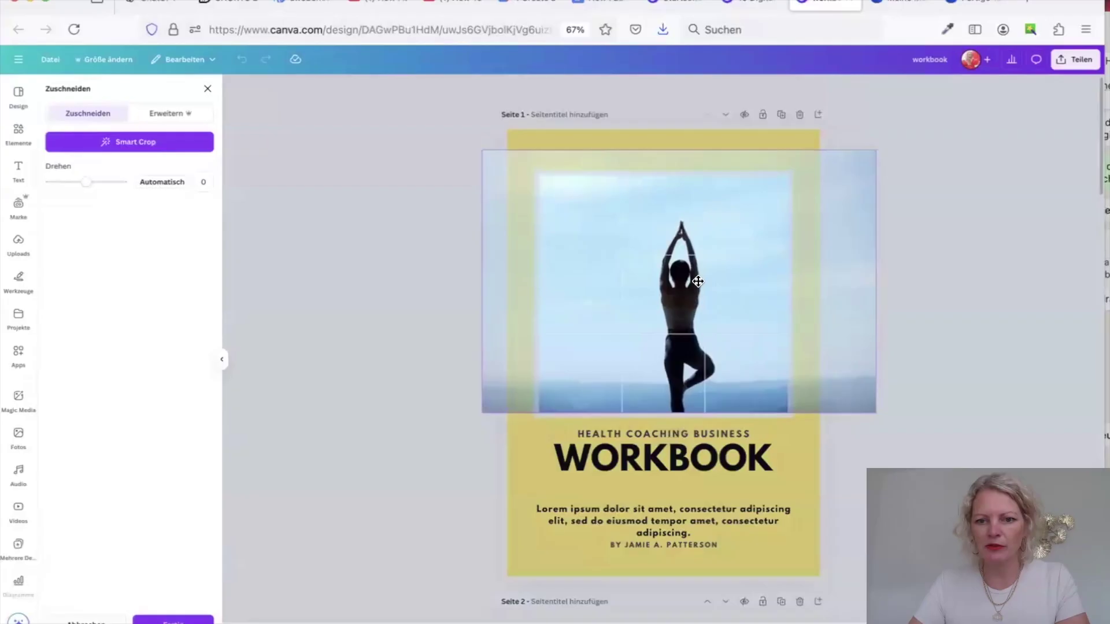
{"action": "left_click", "coordinate": [950, 331]}
- Change the cover background to the yoga photo's light blue, then select the body paragraph
{"action": "left_click", "coordinate": [744, 157]}
{"action": "left_click", "coordinate": [586, 89]}
{"action": "left_click", "coordinate": [104, 310]}
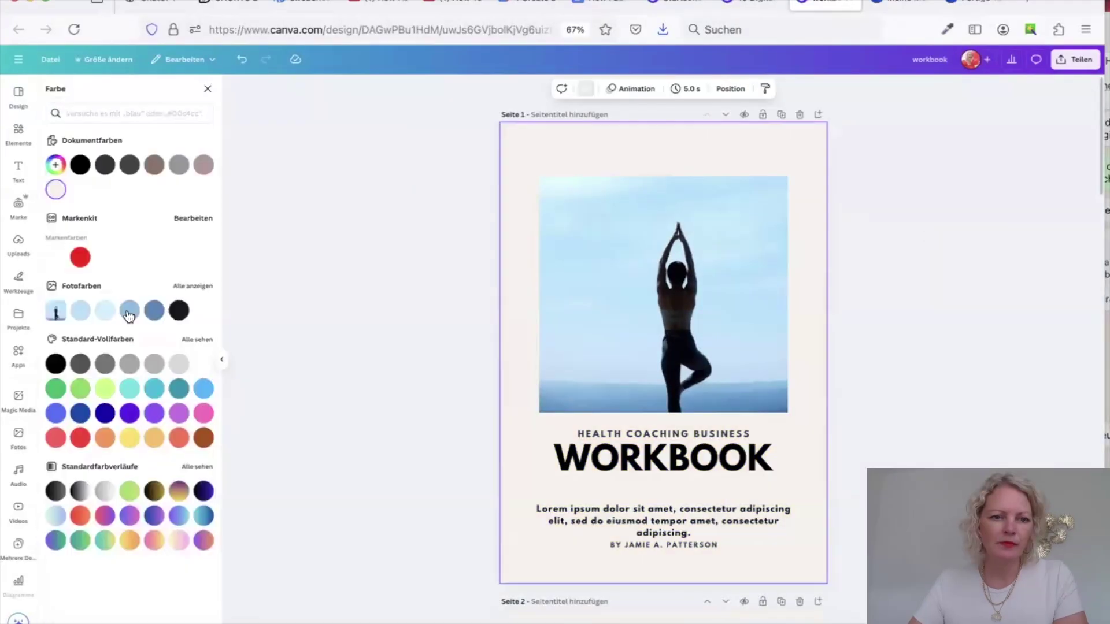
{"action": "left_click", "coordinate": [80, 314]}
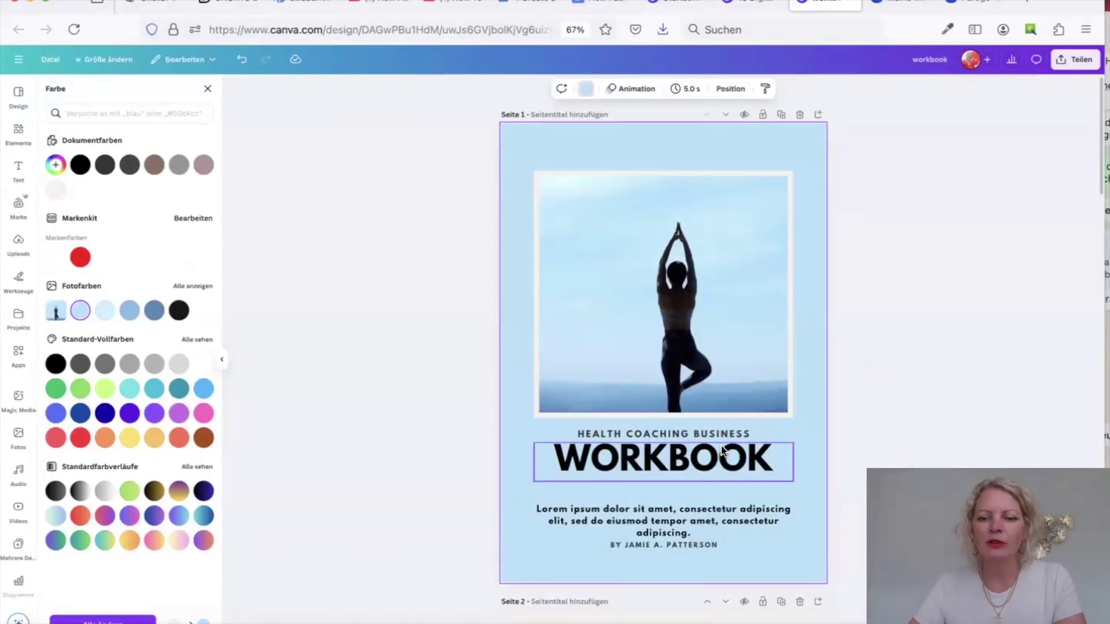
{"action": "left_click", "coordinate": [659, 529]}
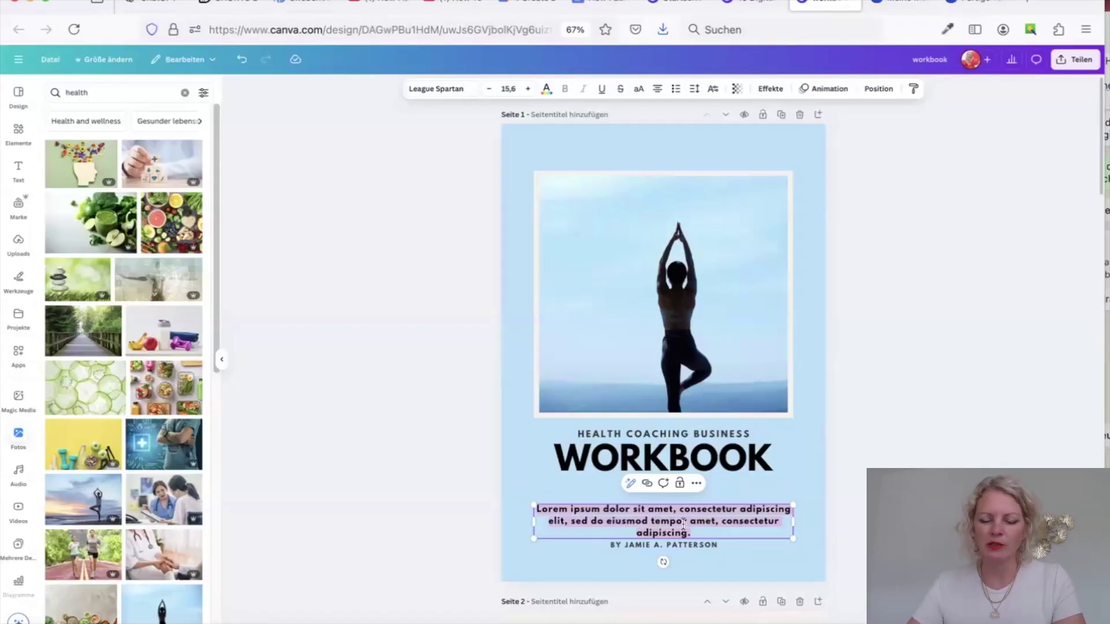
{"action": "mouse_move", "coordinate": [1100, 174]}
{"action": "left_mouse_down"}
{"action": "mouse_move", "coordinate": [1088, 268]}
{"action": "mouse_move", "coordinate": [1077, 277]}
{"action": "left_mouse_up"}
{"action": "scroll", "coordinate": [1077, 278], "scroll_direction": "up", "scroll_amount": 1}
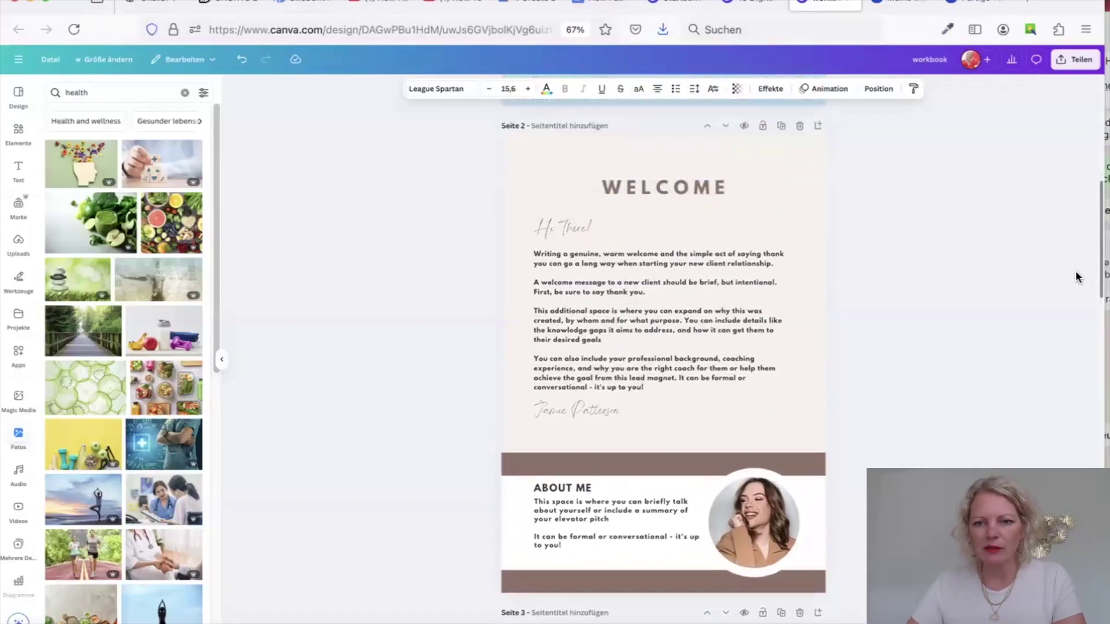
{"action": "scroll", "coordinate": [1075, 261], "scroll_direction": "up", "scroll_amount": 1}
{"action": "scroll", "coordinate": [1073, 250], "scroll_direction": "up", "scroll_amount": 1}
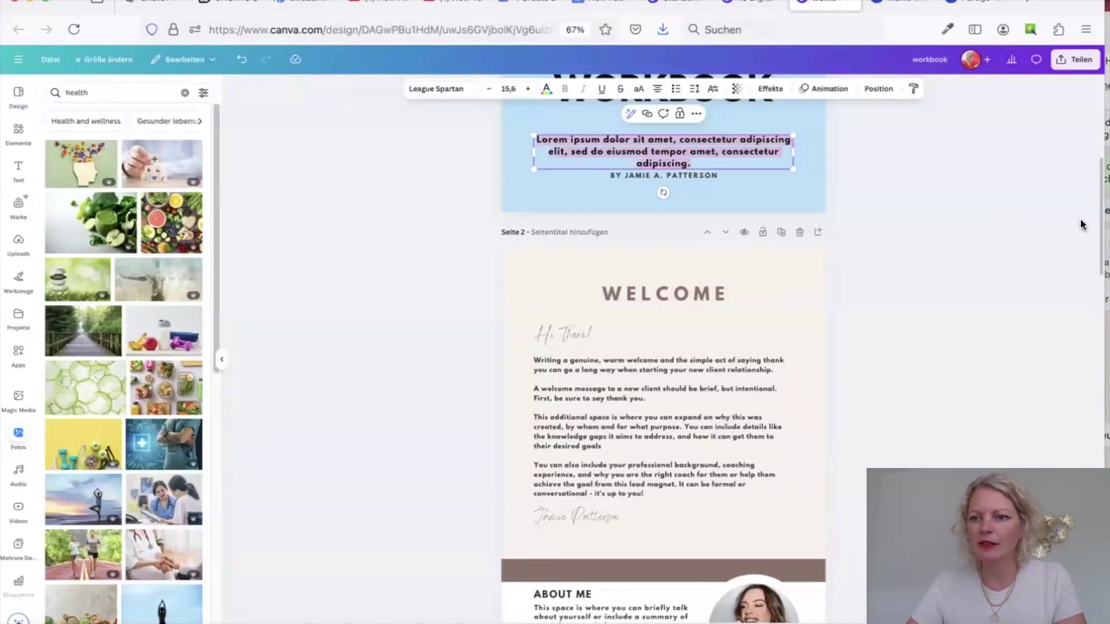
{"action": "left_click_drag", "start_coordinate": [1098, 232], "coordinate": [1069, 463]}
{"action": "scroll", "coordinate": [1070, 464], "scroll_direction": "down", "scroll_amount": 2}
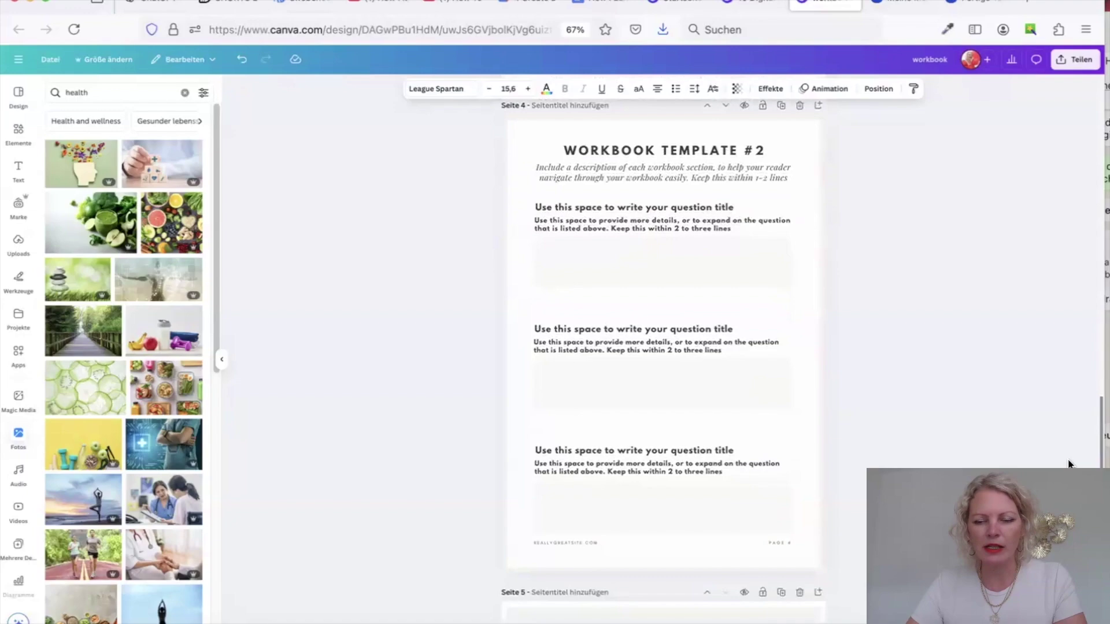
{"action": "scroll", "coordinate": [1064, 467], "scroll_direction": "down", "scroll_amount": 1}
{"action": "scroll", "coordinate": [1065, 466], "scroll_direction": "down", "scroll_amount": 5}
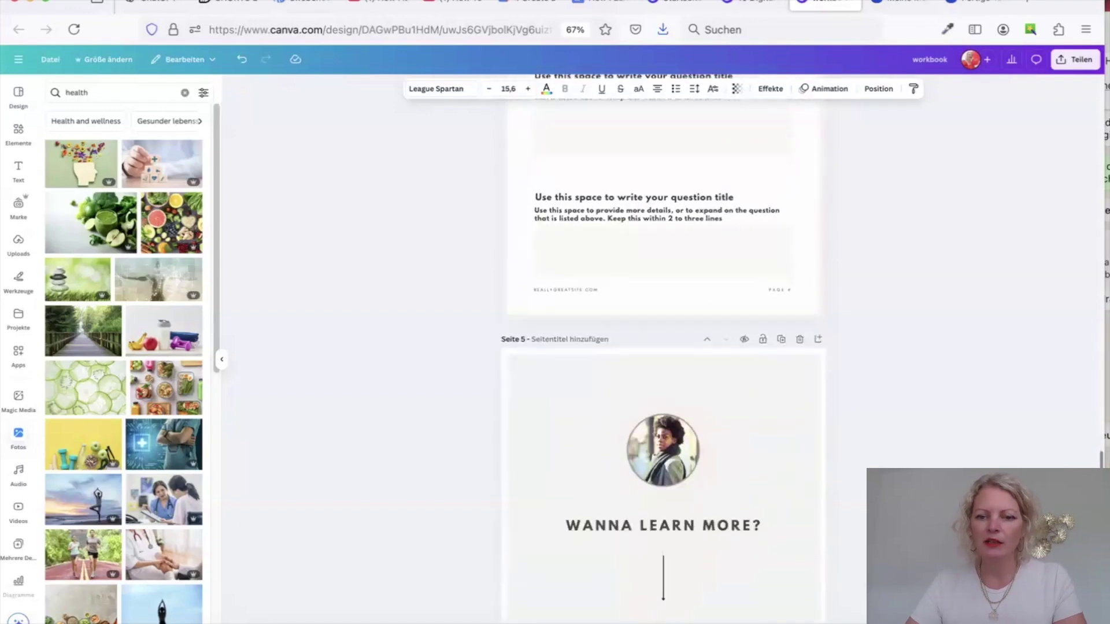
{"action": "scroll", "coordinate": [1065, 466], "scroll_direction": "down", "scroll_amount": 2}
{"action": "scroll", "coordinate": [663, 365], "scroll_direction": "down", "scroll_amount": 3}
{"action": "scroll", "coordinate": [662, 364], "scroll_direction": "down", "scroll_amount": 1}
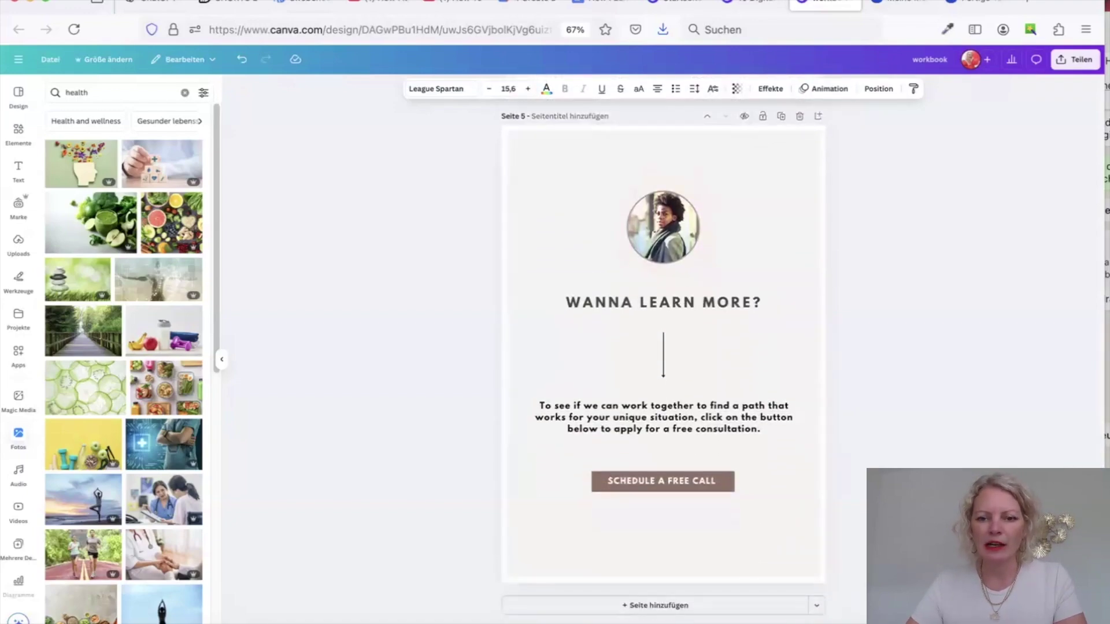
{"action": "scroll", "coordinate": [1054, 460], "scroll_direction": "up", "scroll_amount": 7}
{"action": "scroll", "coordinate": [1053, 460], "scroll_direction": "up", "scroll_amount": 5}
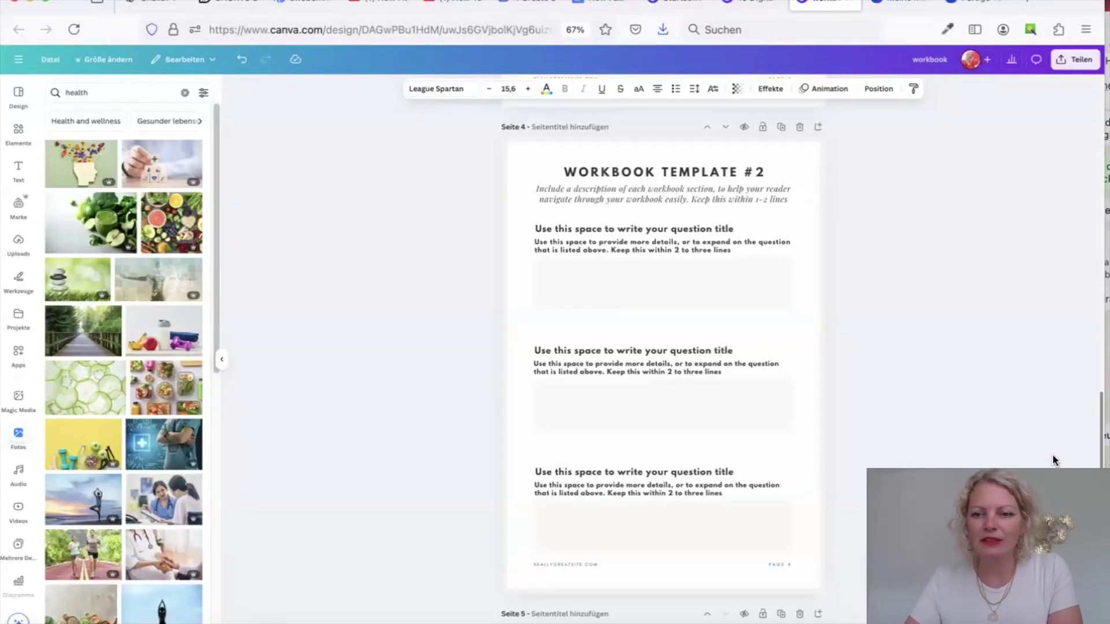
{"action": "scroll", "coordinate": [1054, 460], "scroll_direction": "down", "scroll_amount": 10}
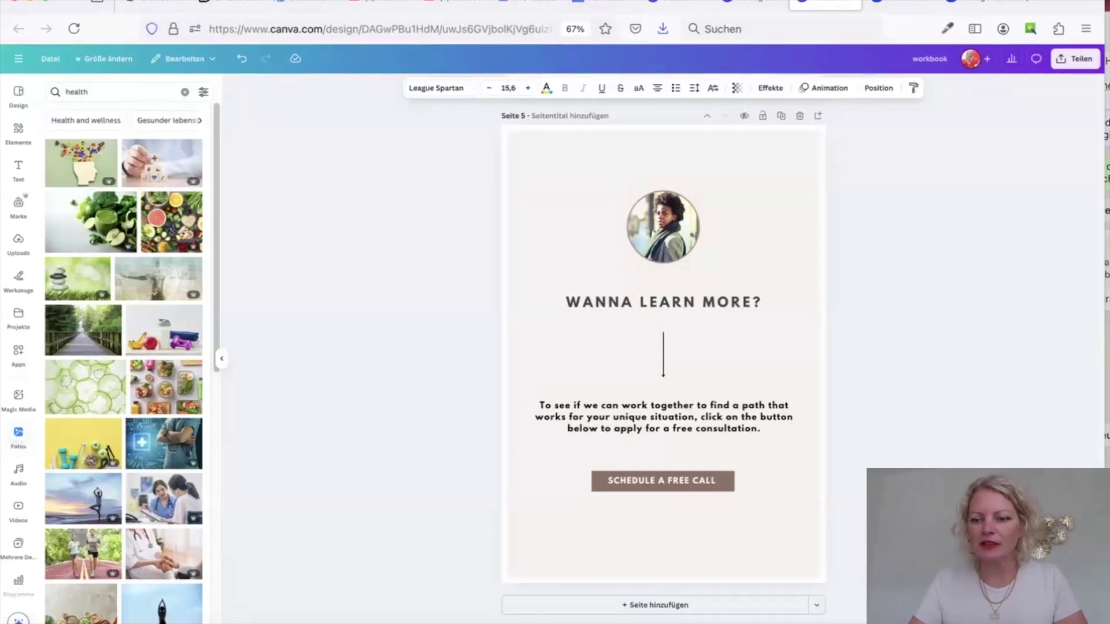
{"action": "mouse_move", "coordinate": [1103, 538]}
{"action": "left_mouse_down"}
{"action": "mouse_move", "coordinate": [1102, 130]}
{"action": "mouse_move", "coordinate": [1085, 233]}
{"action": "left_mouse_up"}
{"action": "scroll", "coordinate": [1084, 222], "scroll_direction": "up", "scroll_amount": 3}
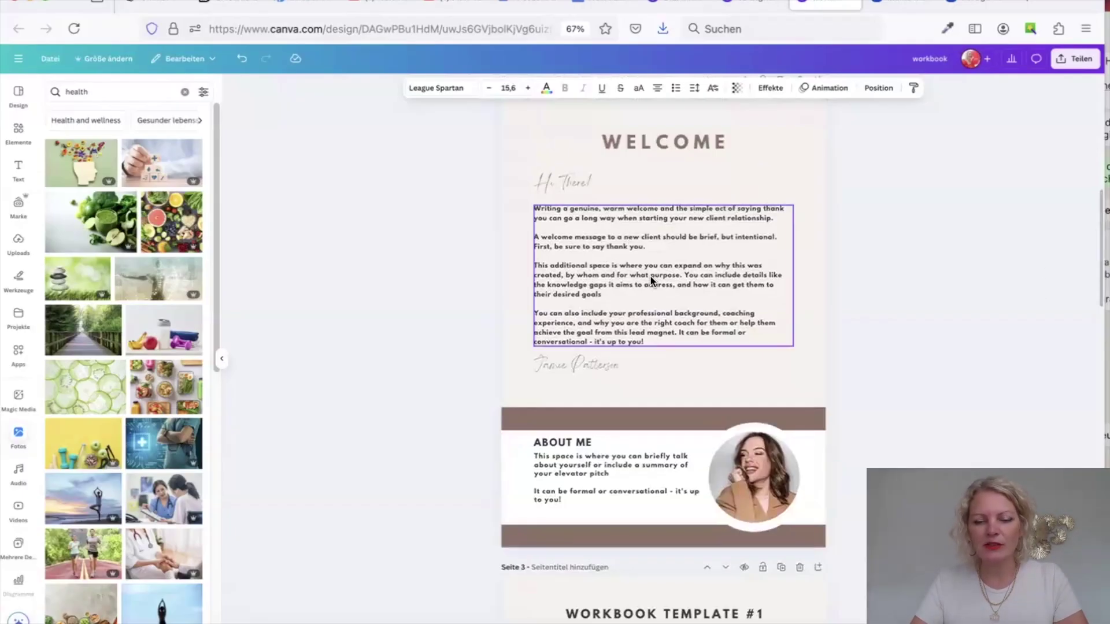
{"action": "key", "text": "Escape"}
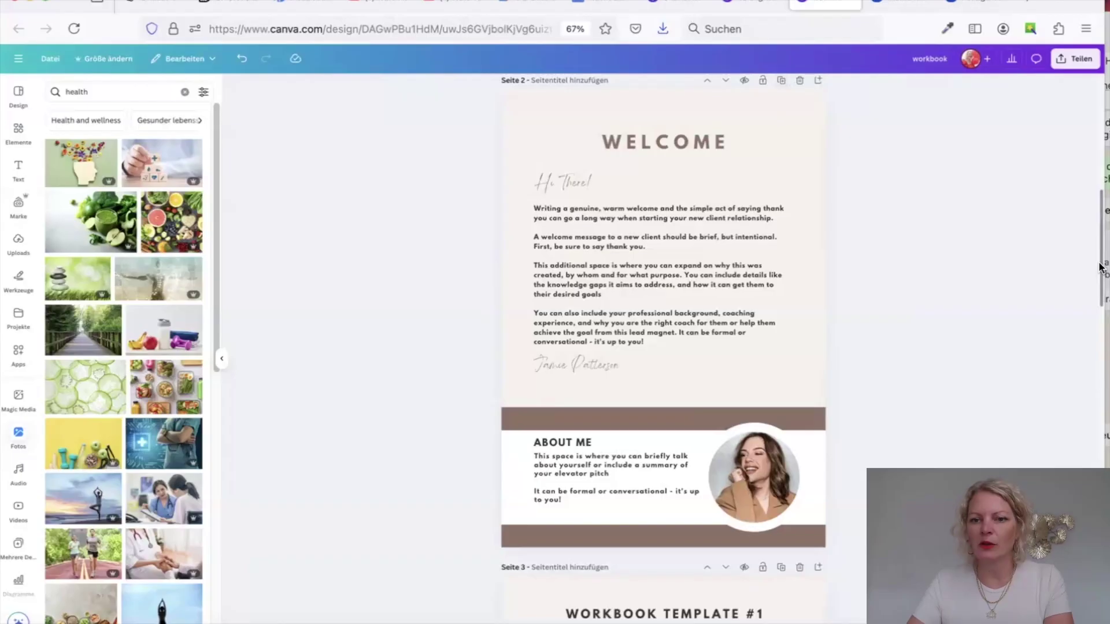
{"action": "scroll", "coordinate": [1100, 267], "scroll_direction": "up", "scroll_amount": 1}
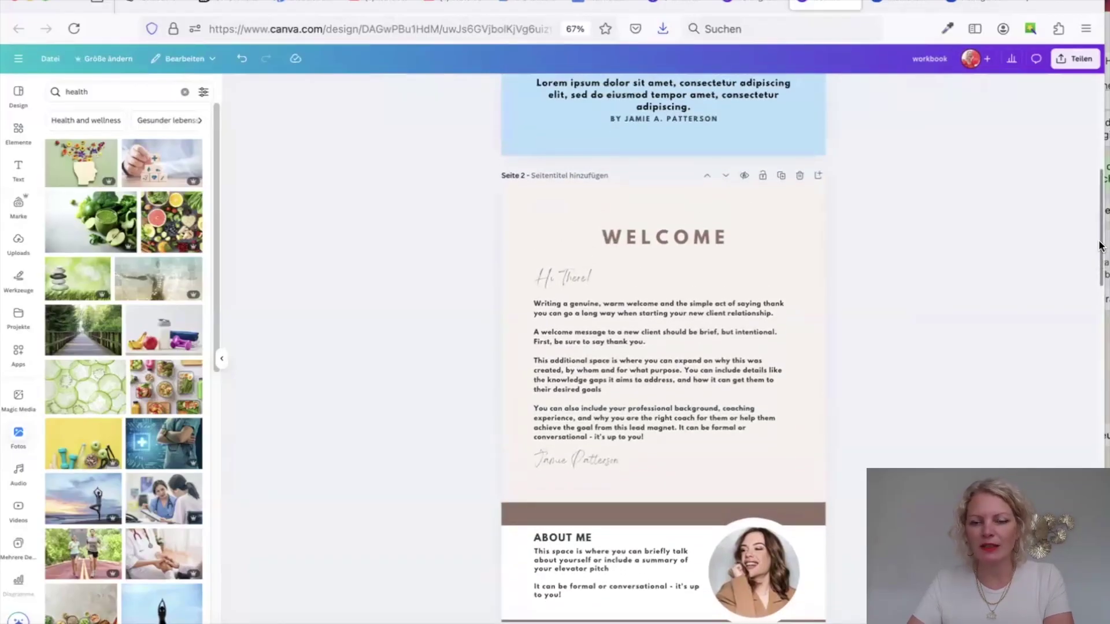
{"action": "left_click_drag", "start_coordinate": [1100, 260], "coordinate": [1099, 232]}
{"action": "scroll", "coordinate": [1092, 278], "scroll_direction": "down", "scroll_amount": 5}
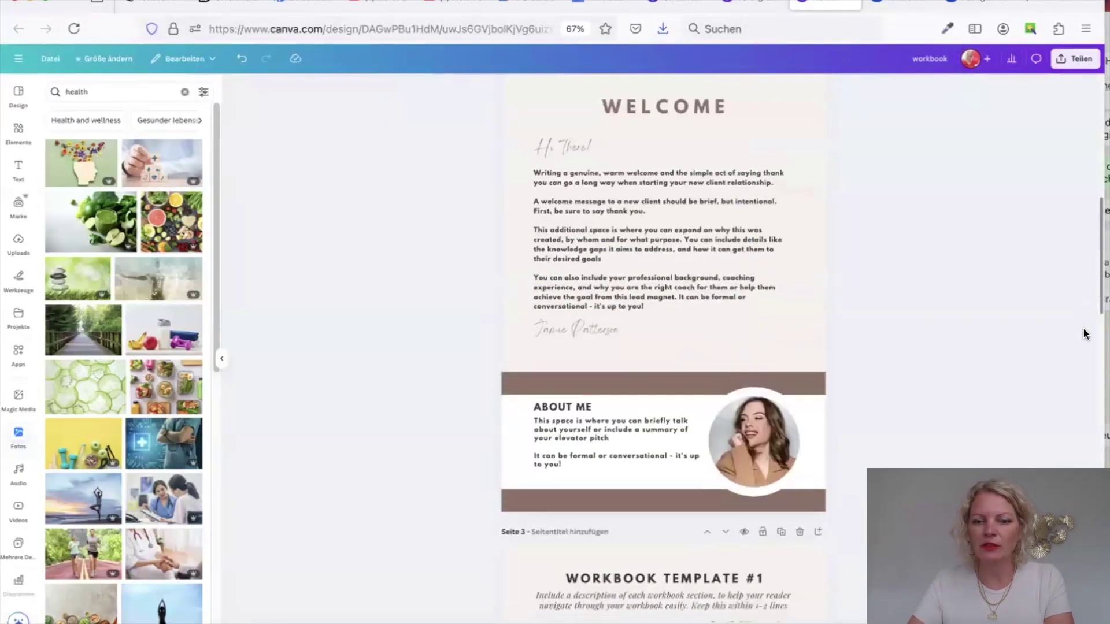
{"action": "scroll", "coordinate": [1084, 329], "scroll_direction": "down", "scroll_amount": 10}
{"action": "scroll", "coordinate": [1083, 330], "scroll_direction": "down", "scroll_amount": 10}
{"action": "scroll", "coordinate": [1083, 330], "scroll_direction": "down", "scroll_amount": 2}
{"action": "scroll", "coordinate": [417, 230], "scroll_direction": "up", "scroll_amount": 3}
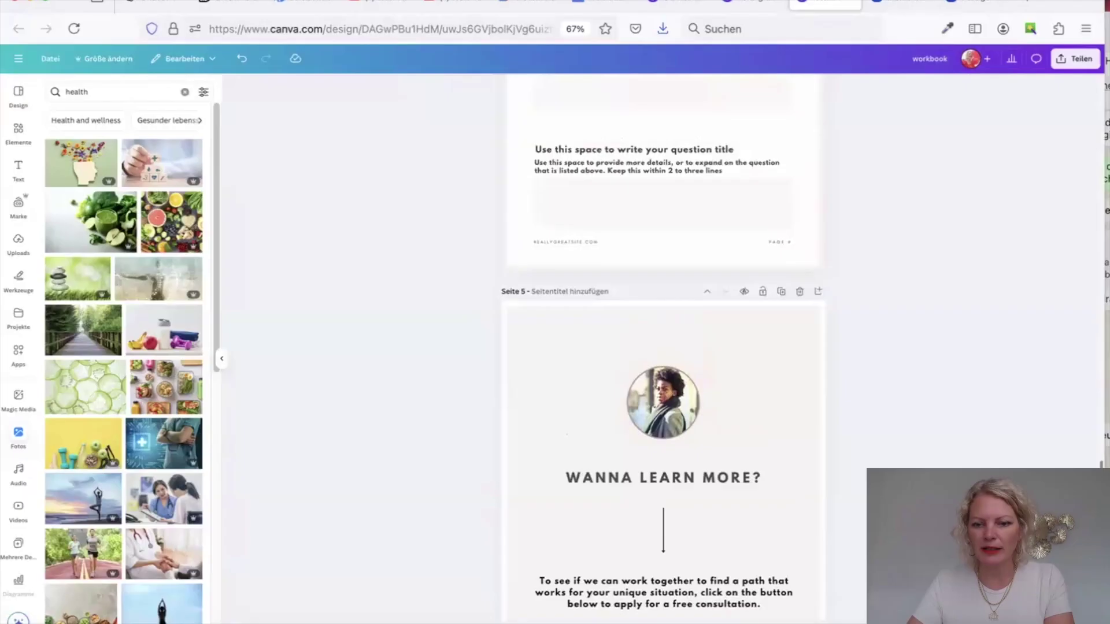
{"action": "scroll", "coordinate": [416, 230], "scroll_direction": "up", "scroll_amount": 5}
{"action": "scroll", "coordinate": [416, 230], "scroll_direction": "up", "scroll_amount": 15}
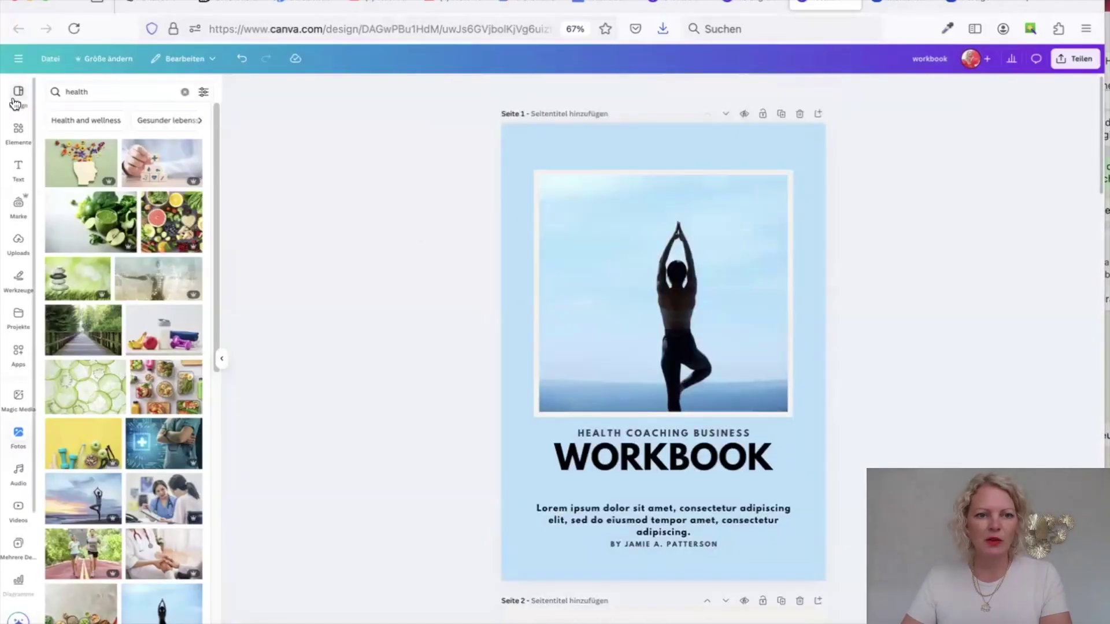
- Search design templates for 'coaching ebook', correcting the typo and rerunning the search
{"action": "left_click", "coordinate": [18, 92]}
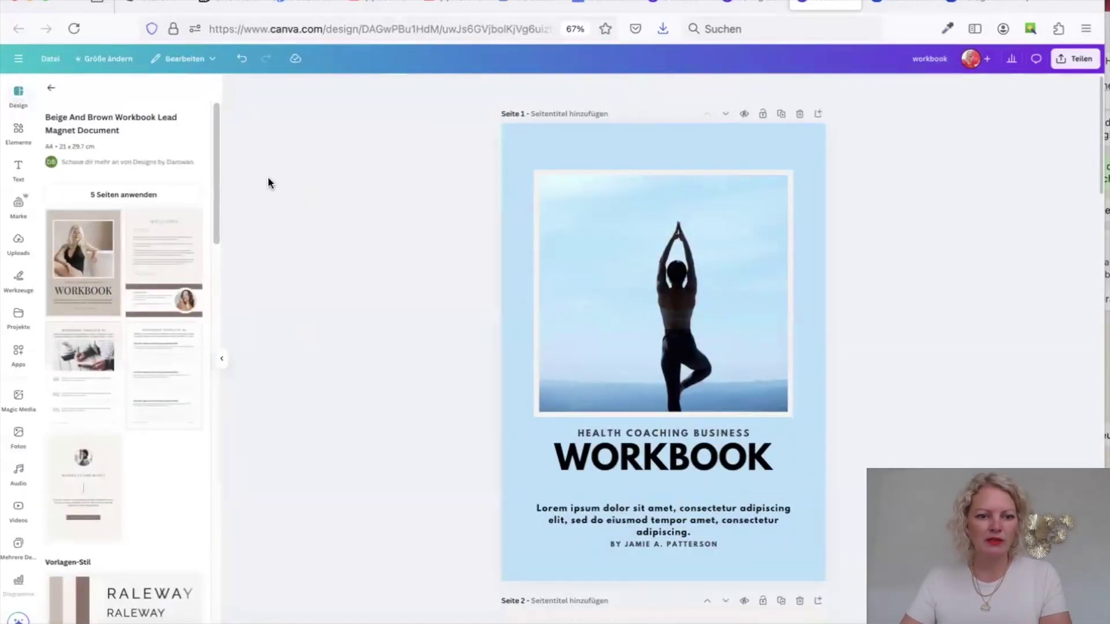
{"action": "left_click", "coordinate": [49, 87]}
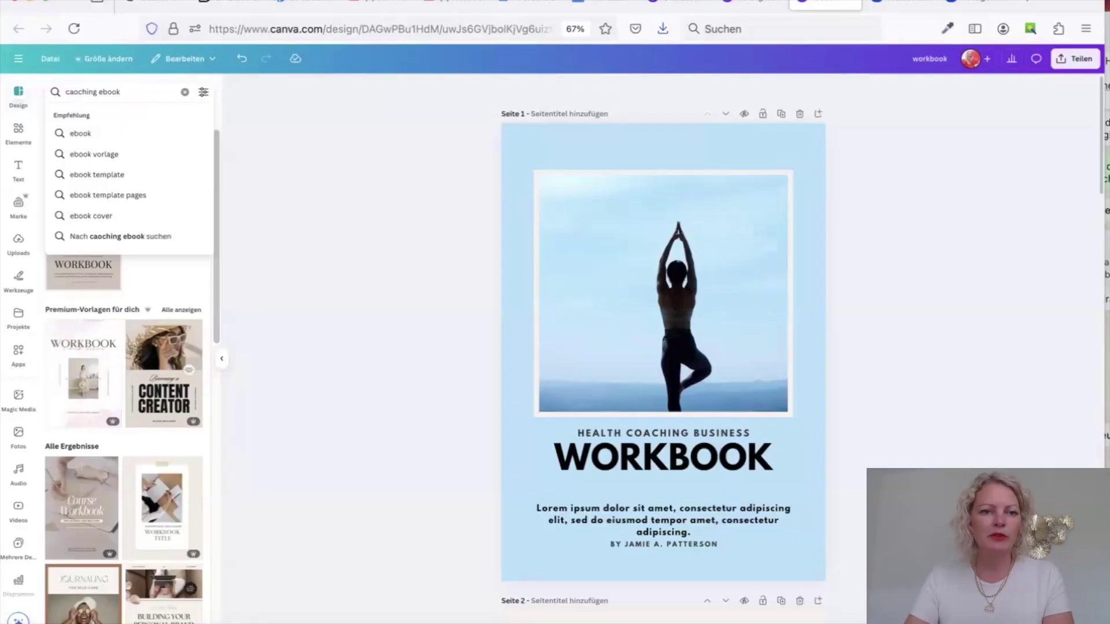
{"action": "double_click", "coordinate": [78, 92]}
{"action": "type", "text": "coaching"}
{"action": "key", "text": "Return"}
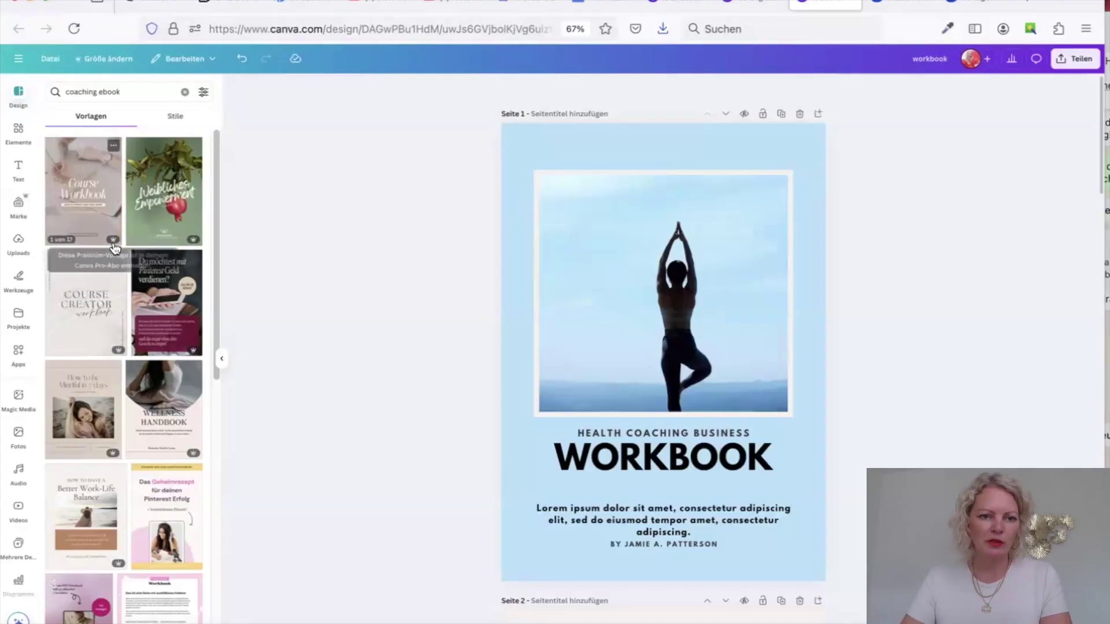
{"action": "left_click_drag", "start_coordinate": [218, 211], "coordinate": [216, 337]}
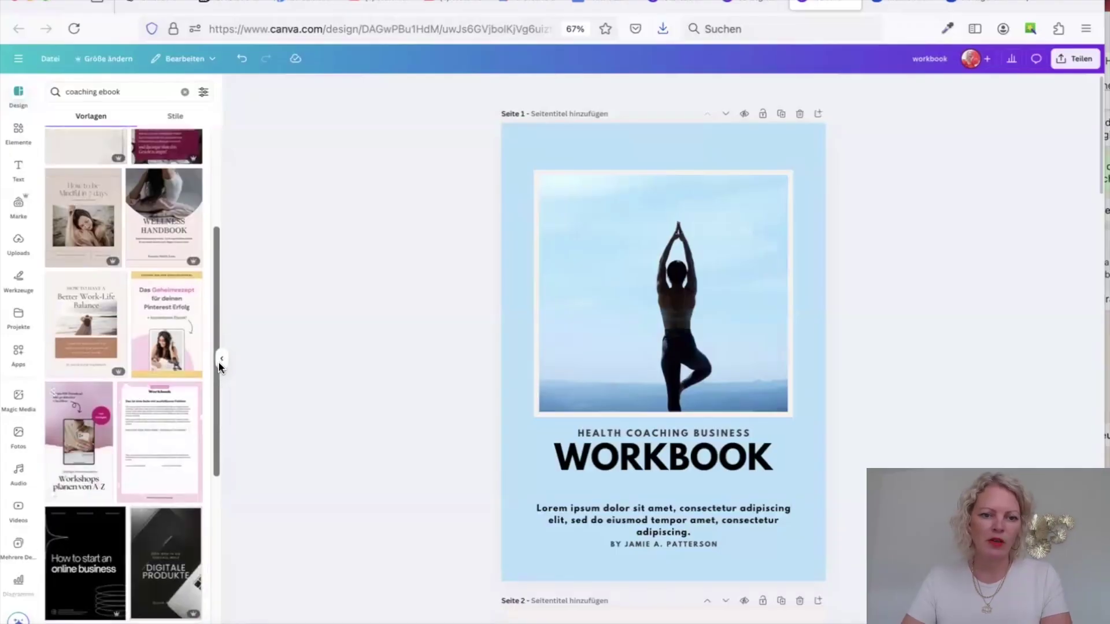
{"action": "mouse_move", "coordinate": [160, 341]}
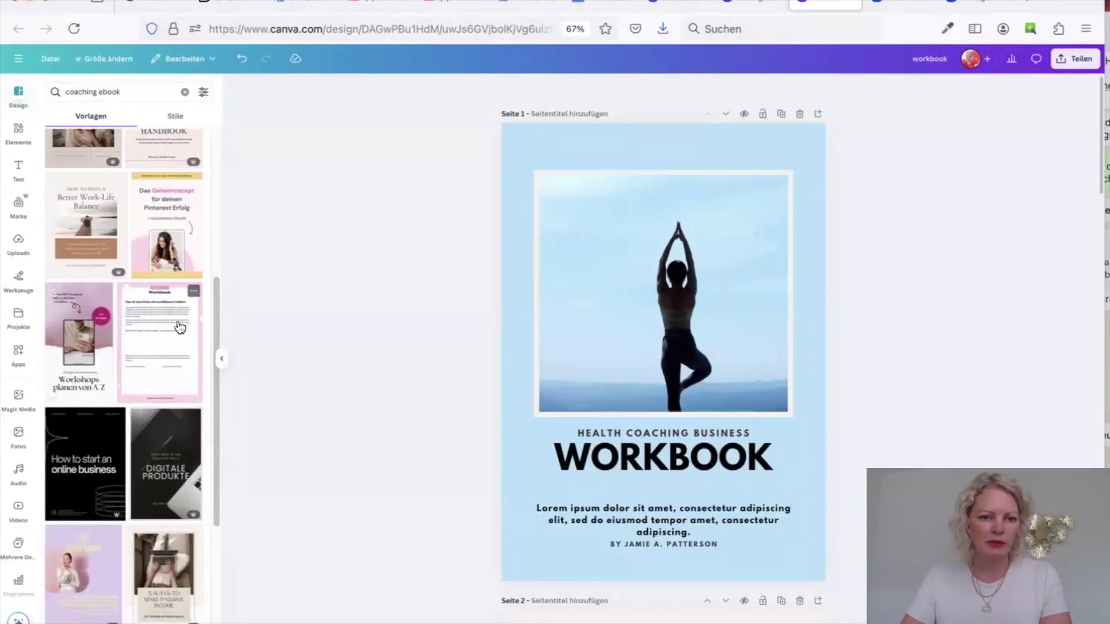
{"action": "scroll", "coordinate": [131, 478], "scroll_direction": "down", "scroll_amount": 5}
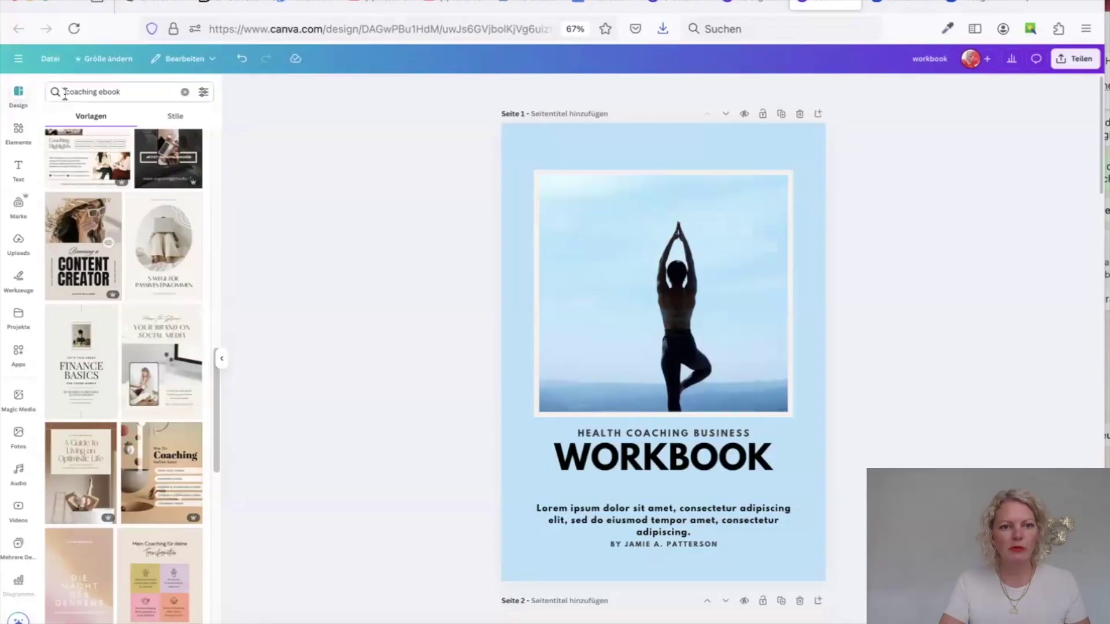
{"action": "left_click", "coordinate": [129, 94]}
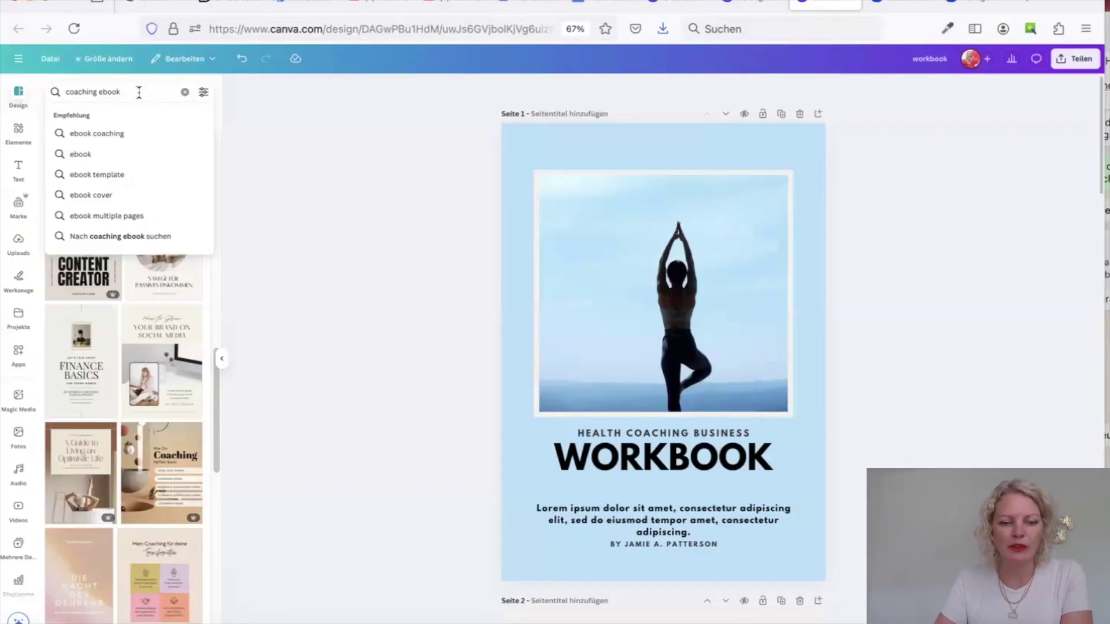
{"action": "key", "text": "Return"}
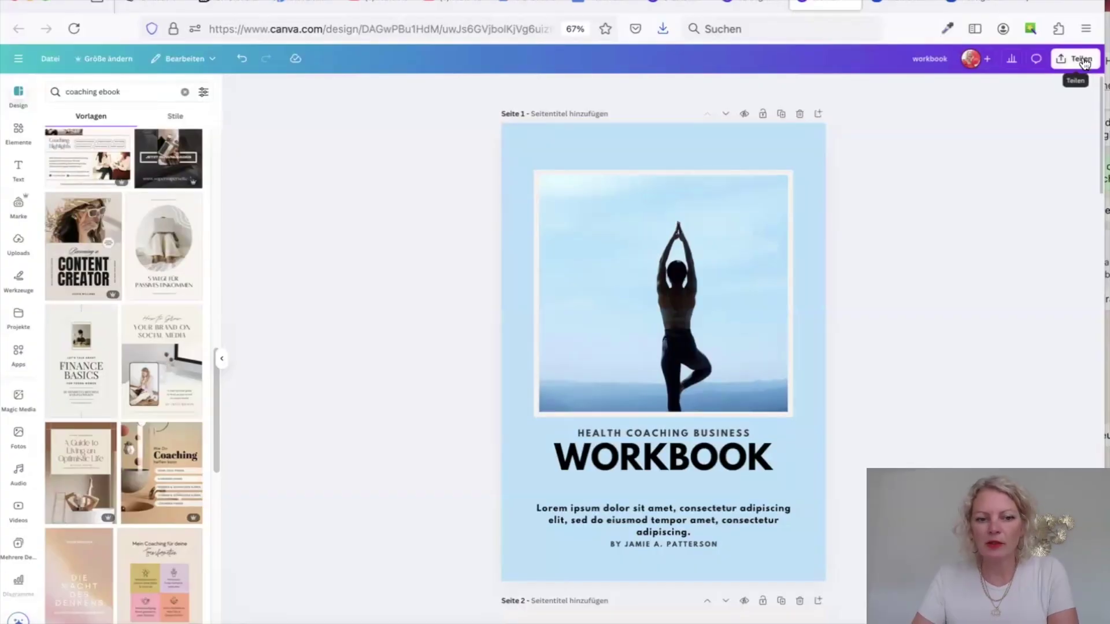
- Download pages 1–5 of the workbook as a 'PDF: Standard' file, workbook.pdf
{"action": "left_click", "coordinate": [1083, 60]}
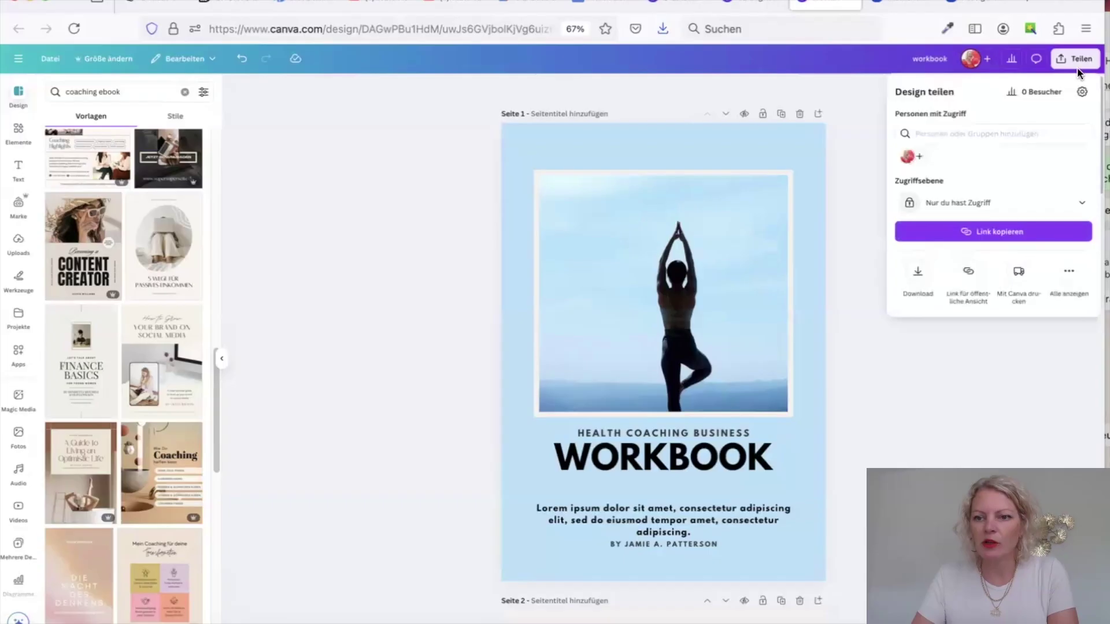
{"action": "left_click", "coordinate": [917, 271]}
{"action": "left_click", "coordinate": [942, 231]}
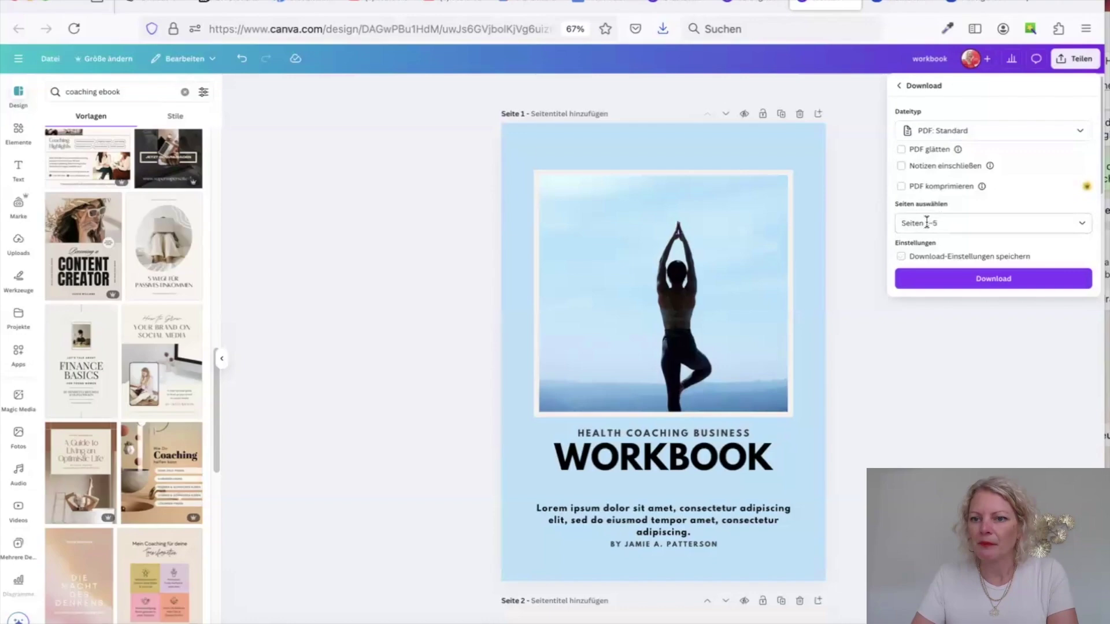
- Select workbook.pdf in Finder's Downloads and start renaming it
{"action": "left_click", "coordinate": [980, 281]}
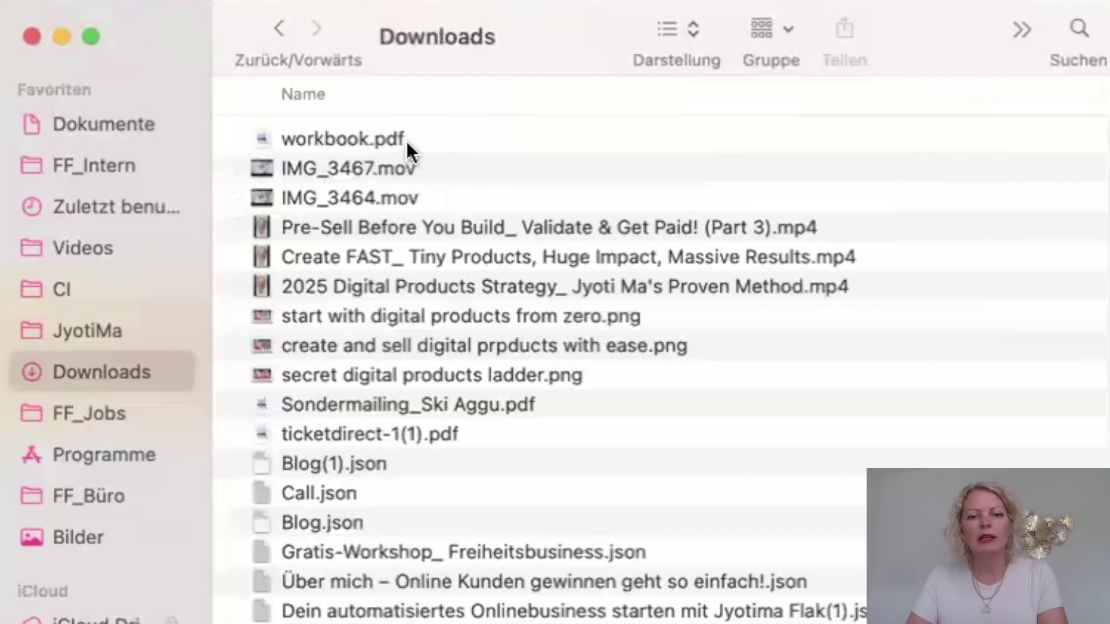
{"action": "left_click", "coordinate": [339, 141]}
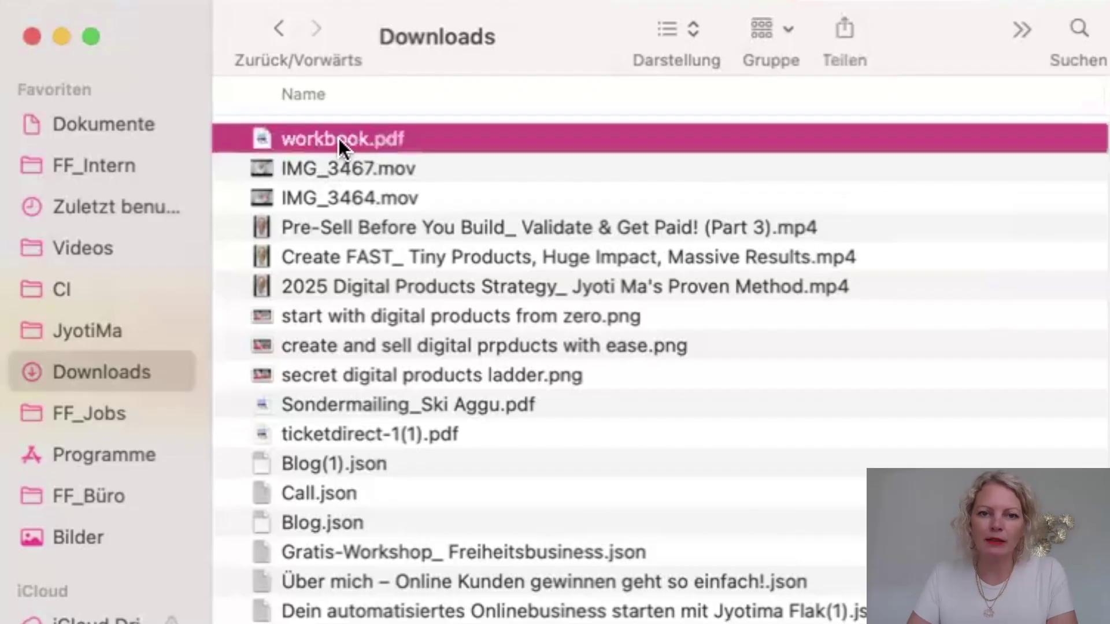
{"action": "left_click", "coordinate": [334, 139]}
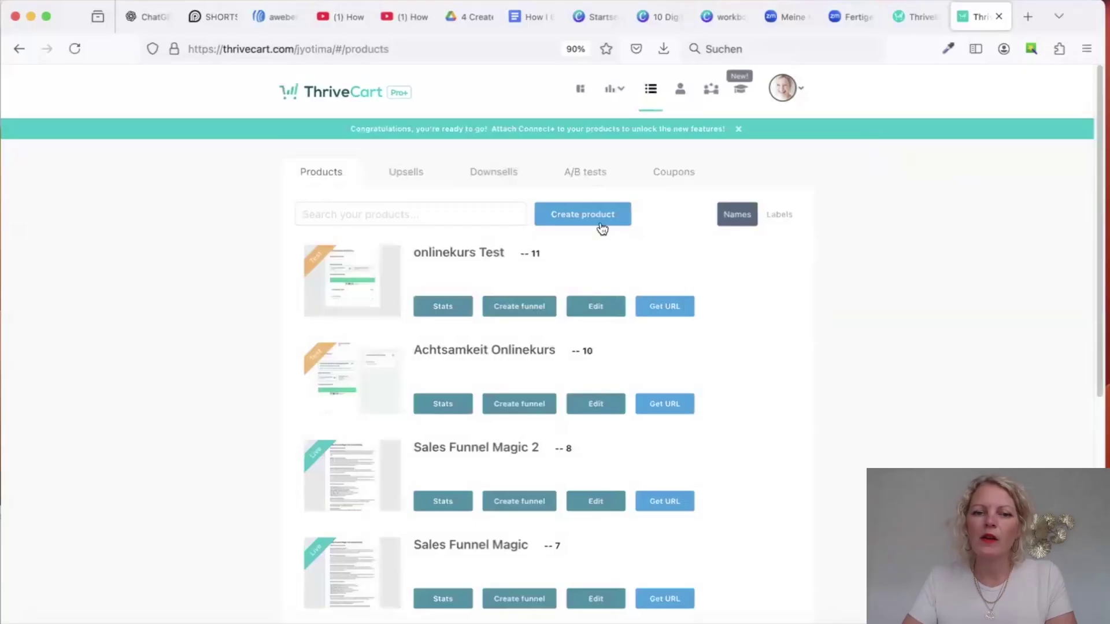
{"action": "mouse_move", "coordinate": [621, 246]}
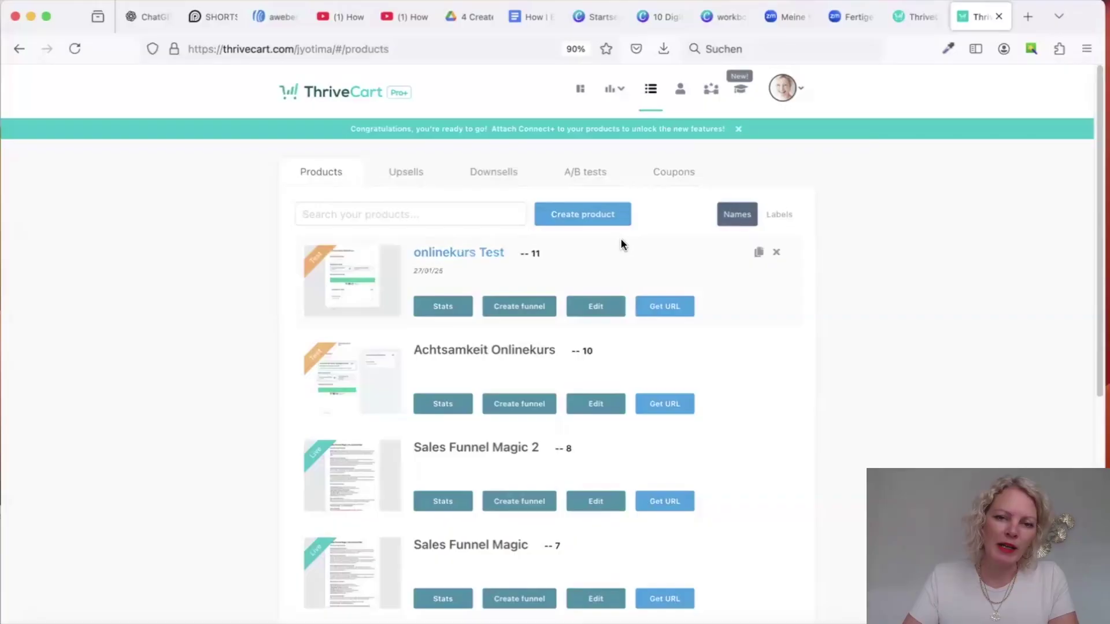
- Create a new digital product called Workbook in ThriveCart
{"action": "left_click", "coordinate": [596, 215]}
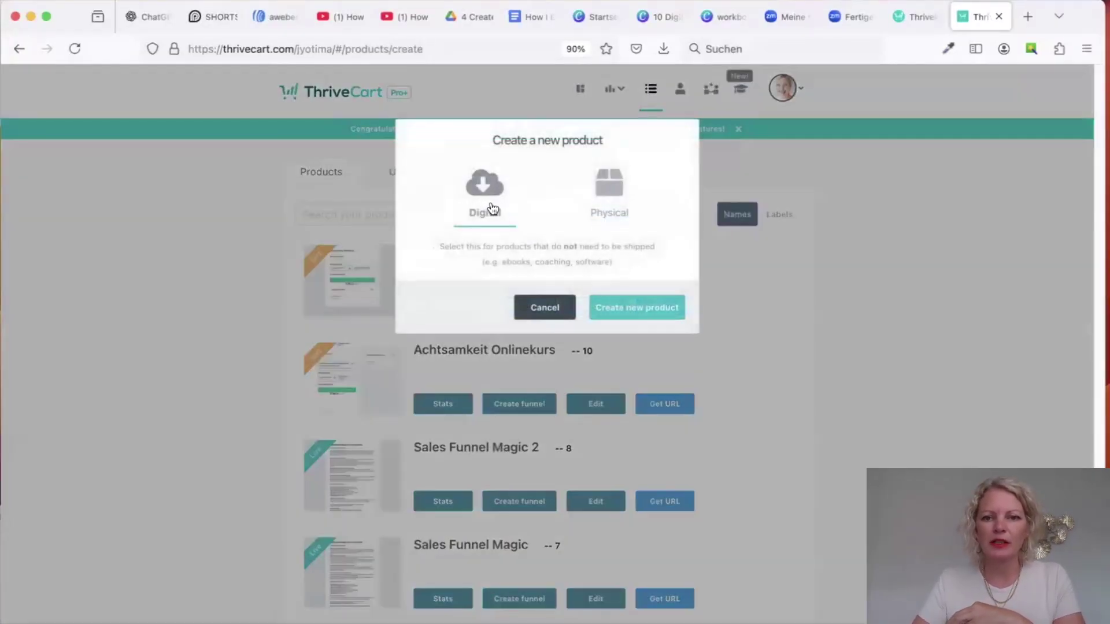
{"action": "left_click", "coordinate": [642, 310]}
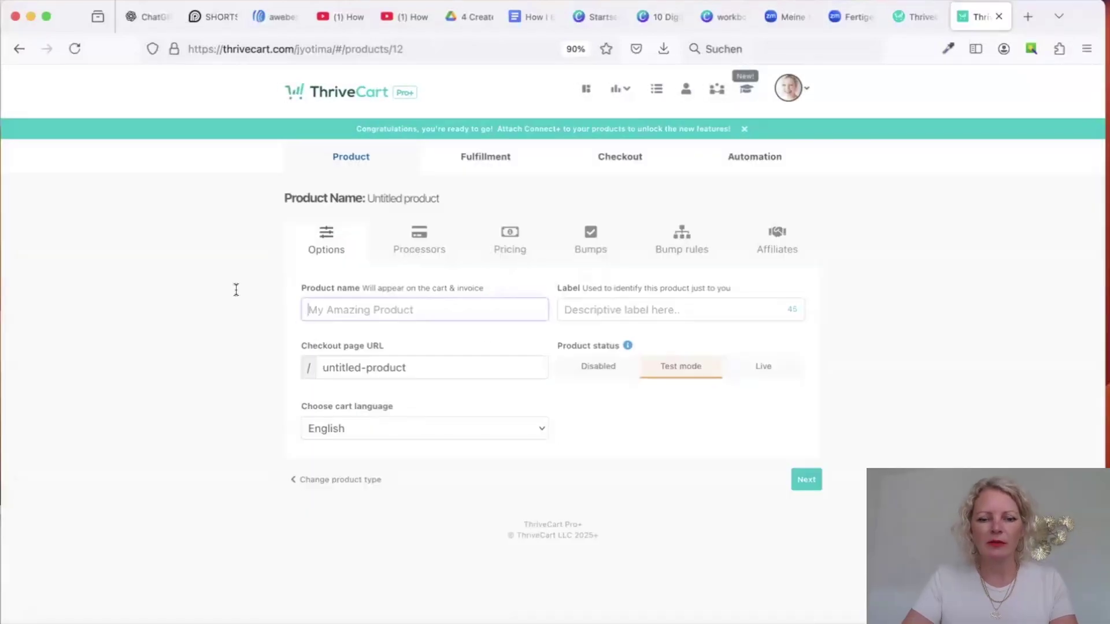
{"action": "type", "text": "Workbook"}
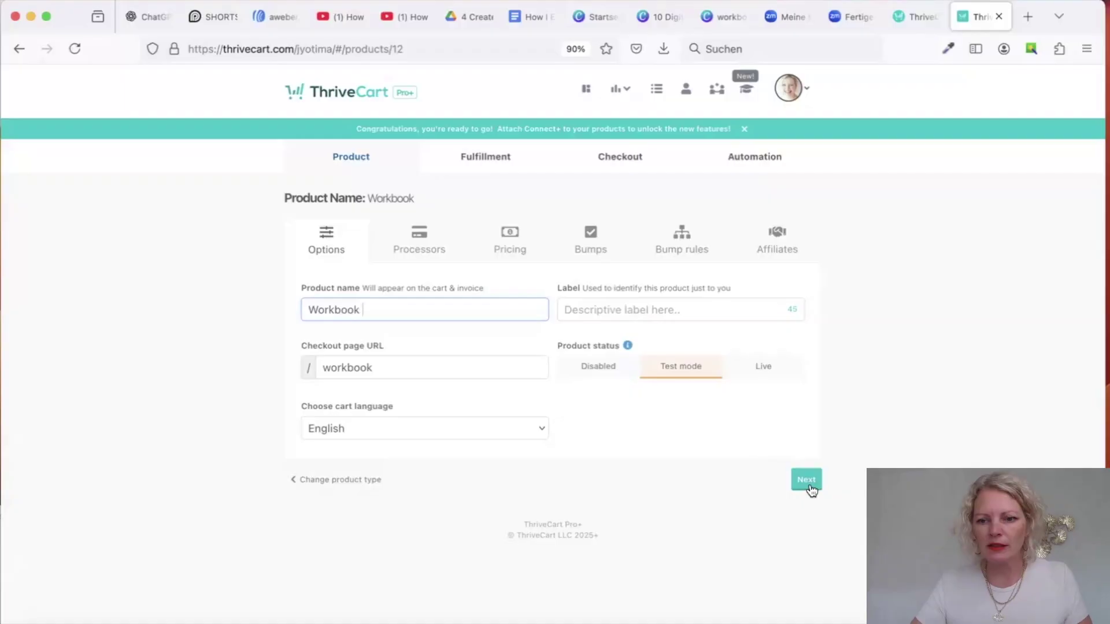
{"action": "left_click", "coordinate": [808, 482]}
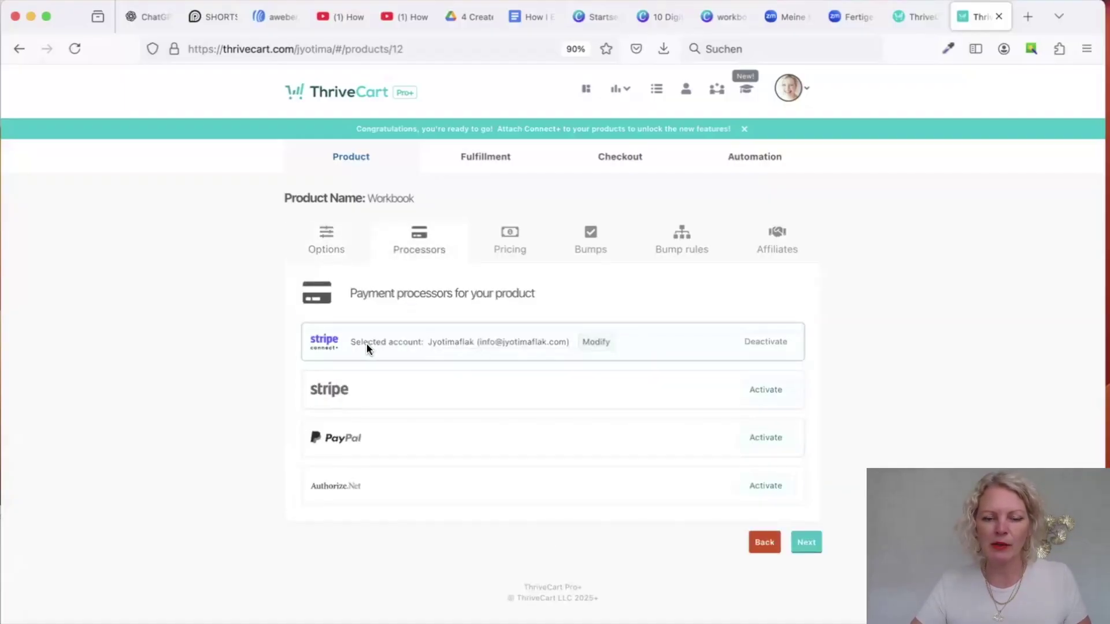
- Price the Workbook at $11 in US dollars and review its payment types
{"action": "left_click", "coordinate": [807, 542]}
{"action": "left_click", "coordinate": [611, 337]}
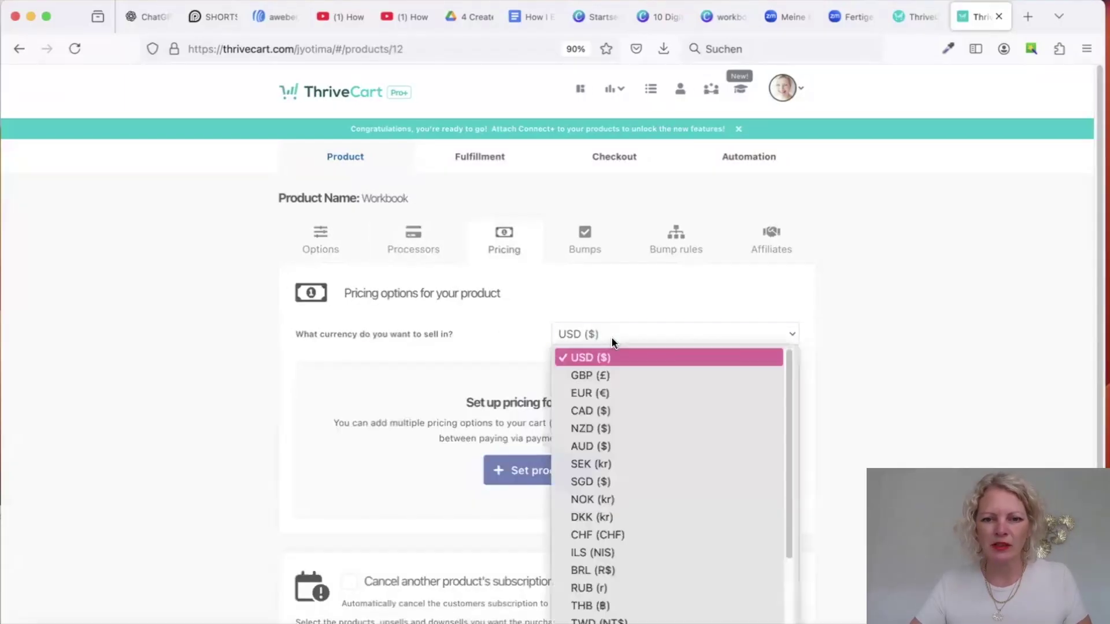
{"action": "left_click", "coordinate": [607, 356]}
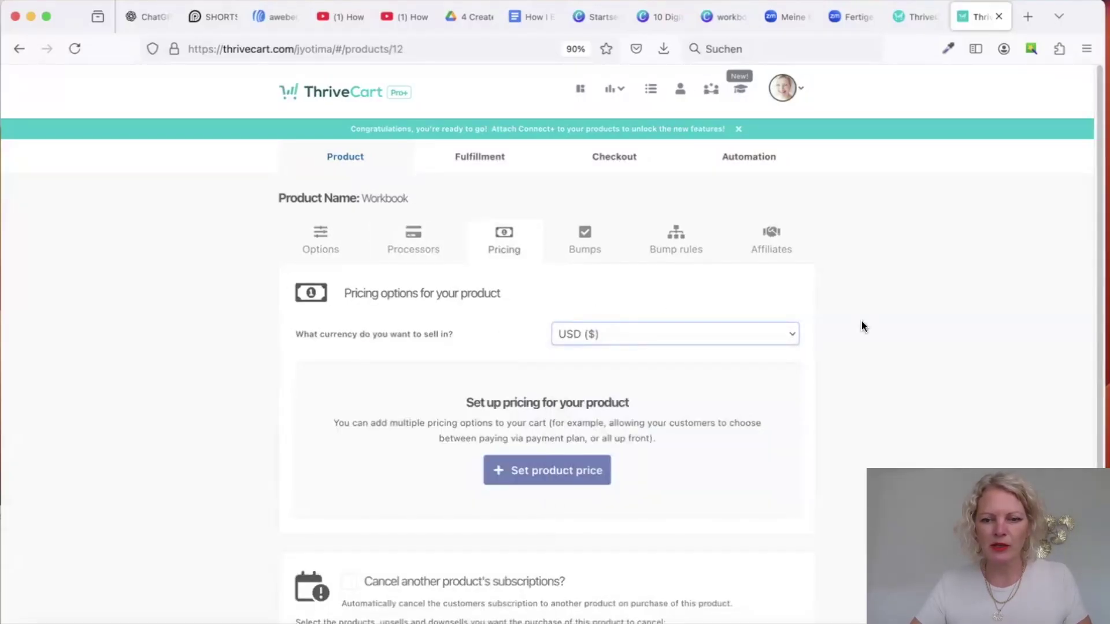
{"action": "left_click", "coordinate": [573, 473]}
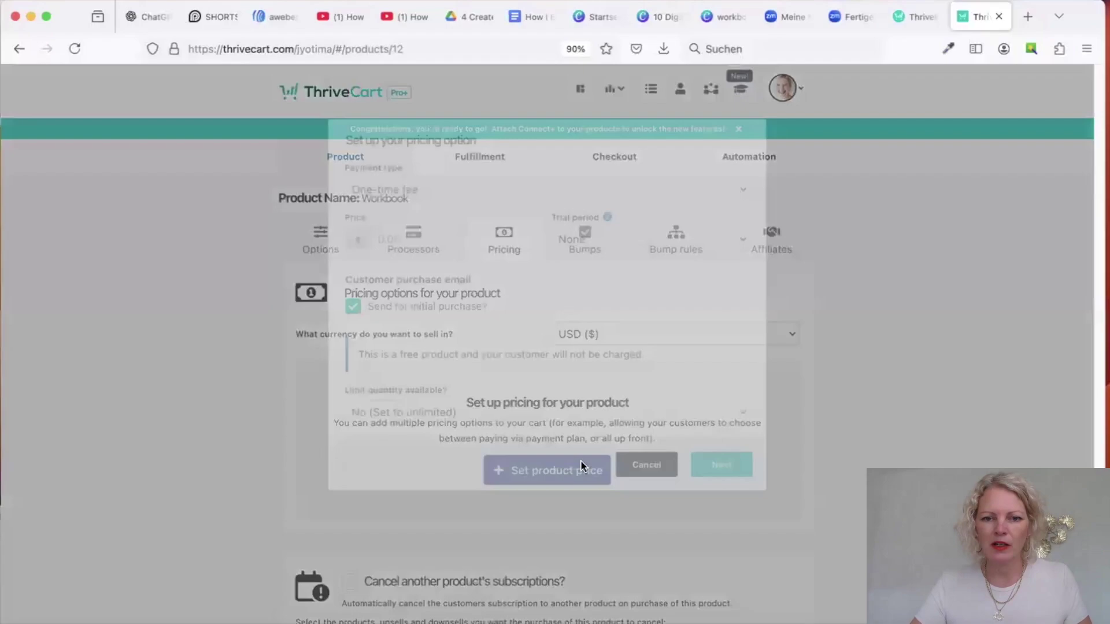
{"action": "left_click", "coordinate": [414, 246]}
{"action": "type", "text": "11"}
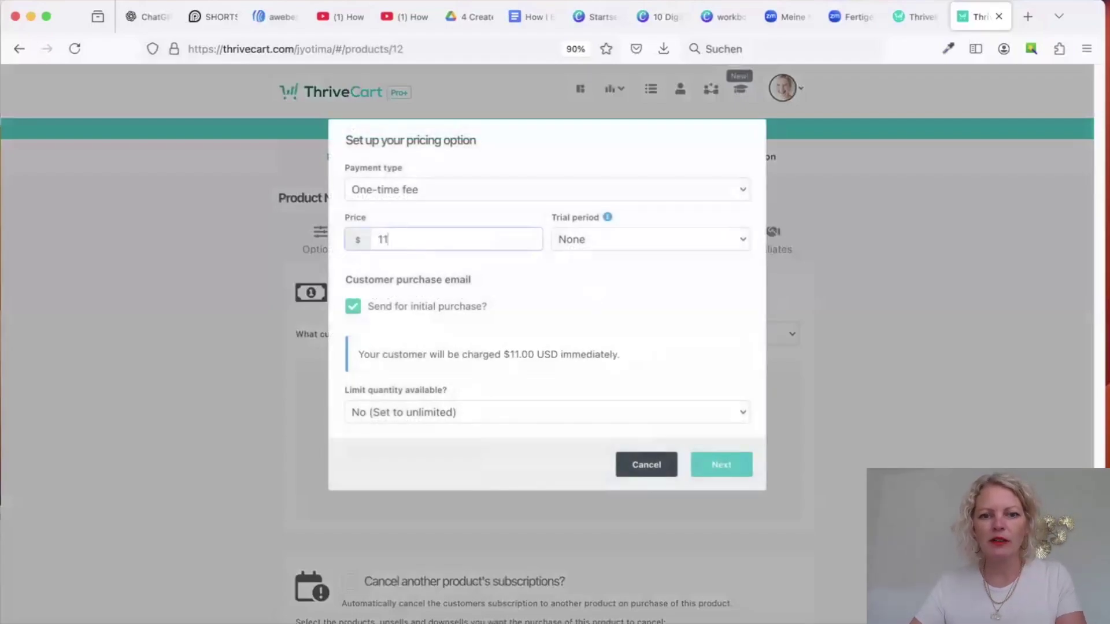
{"action": "left_click", "coordinate": [464, 186]}
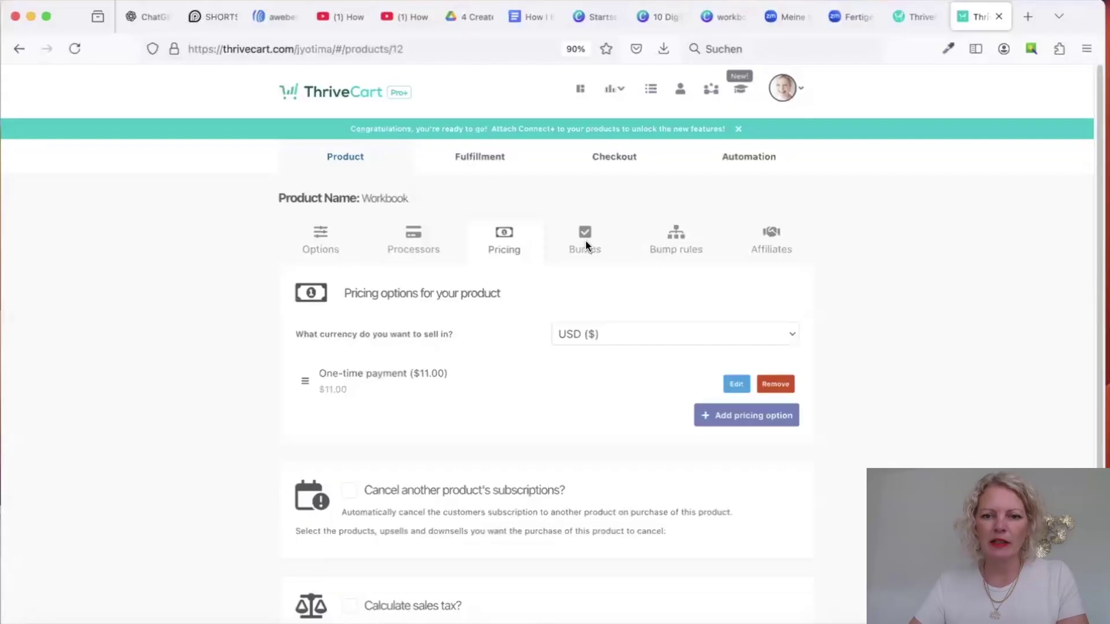
- Pass the order bump and bump rules settings to reach the affiliate settings
{"action": "left_click", "coordinate": [585, 240]}
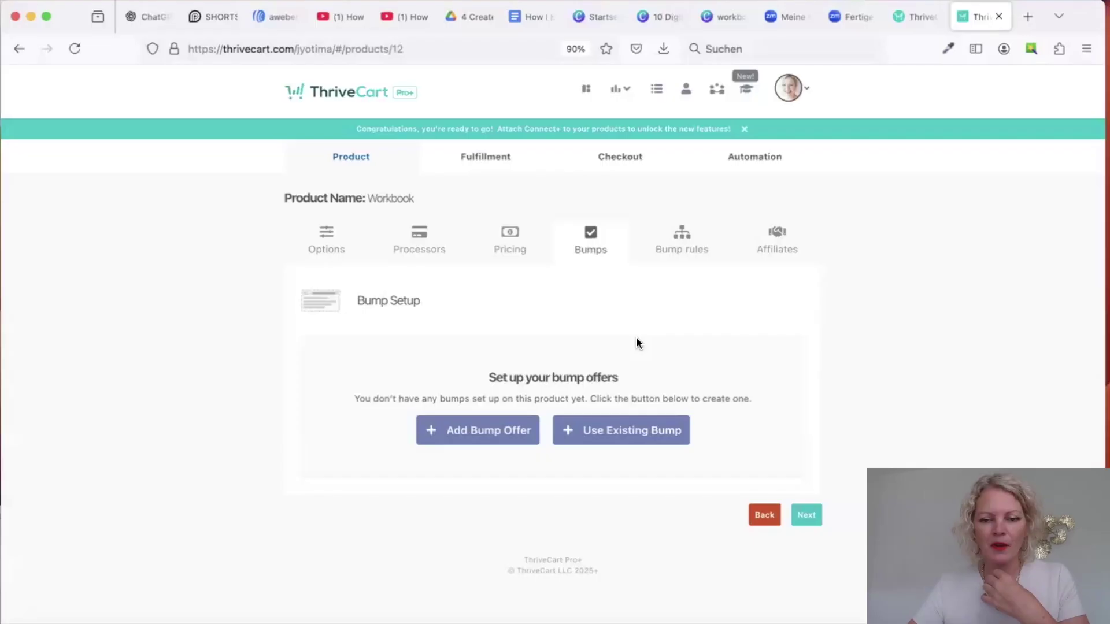
{"action": "left_click", "coordinate": [810, 518]}
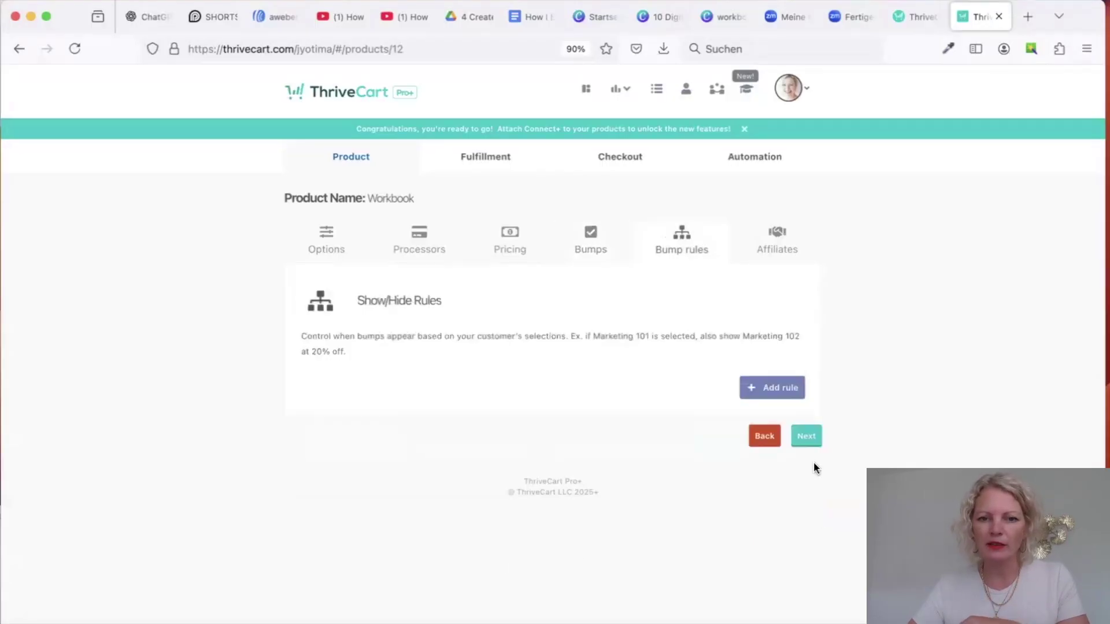
{"action": "left_click", "coordinate": [811, 432]}
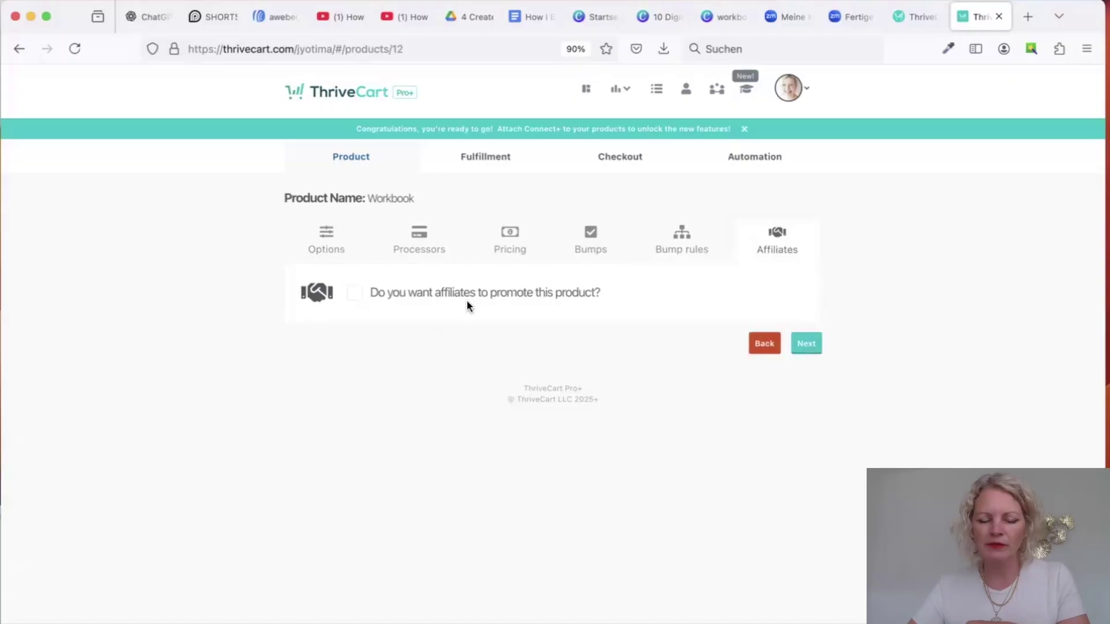
- Add the Workbook's support email and send buyers to a thank-you URL after purchase
{"action": "left_click", "coordinate": [810, 344]}
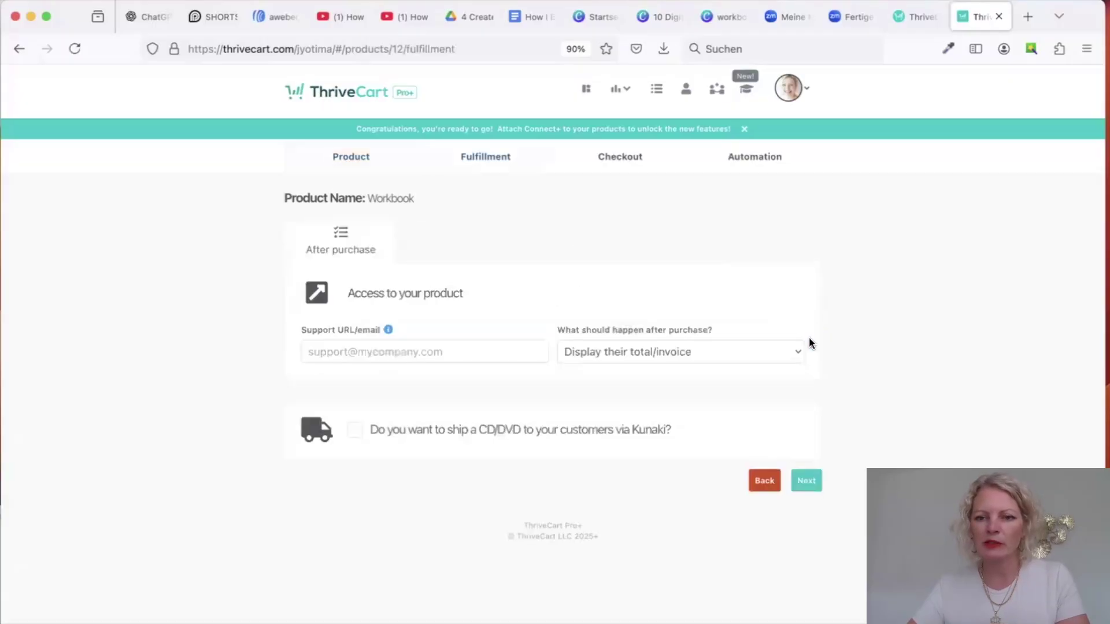
{"action": "left_click", "coordinate": [434, 352]}
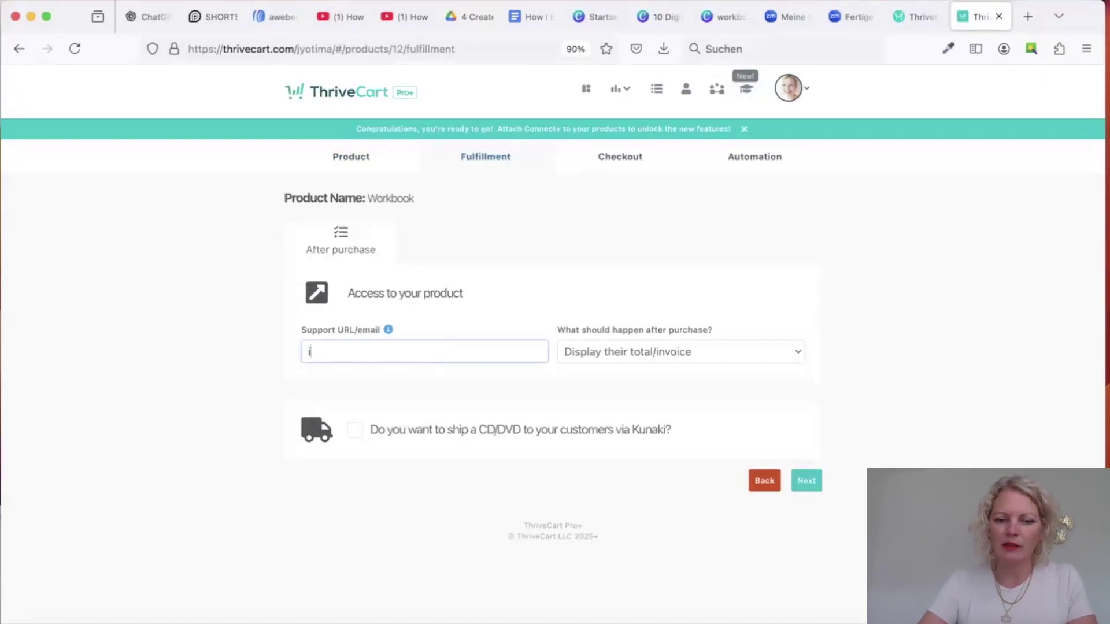
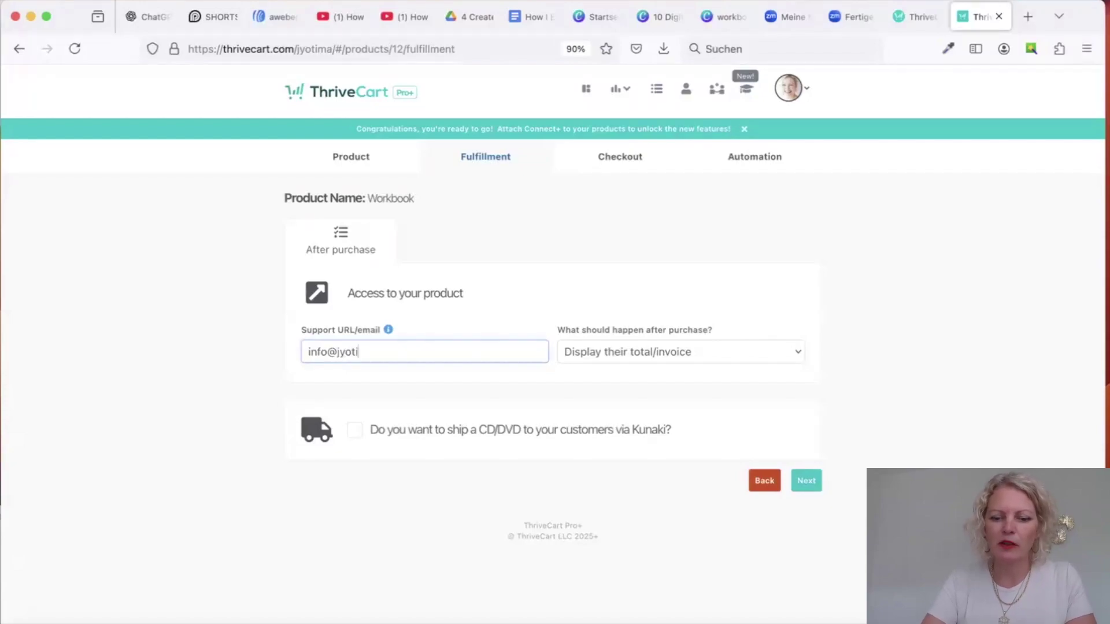
{"action": "left_click", "coordinate": [630, 357]}
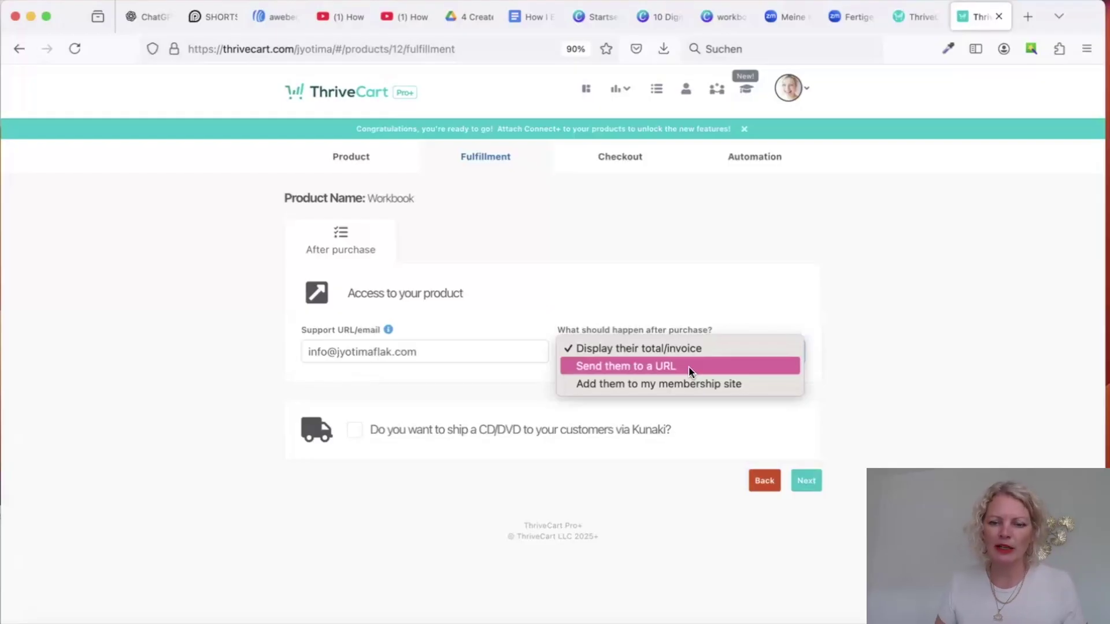
{"action": "left_click", "coordinate": [689, 384]}
{"action": "left_click", "coordinate": [689, 350]}
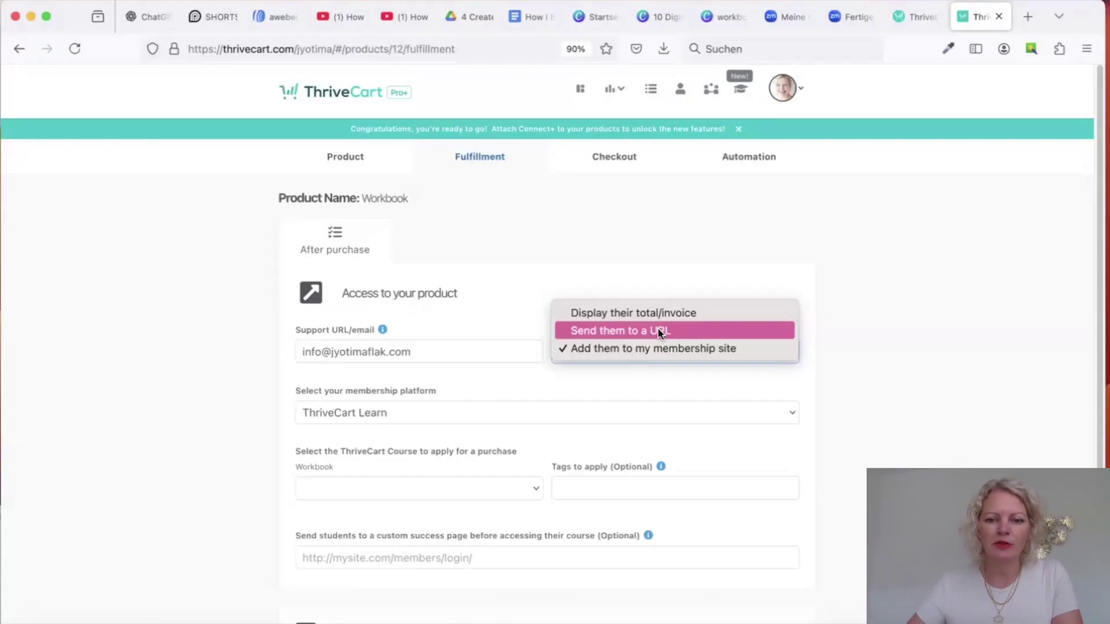
{"action": "scroll", "coordinate": [386, 341], "scroll_direction": "down", "scroll_amount": 2}
{"action": "left_click", "coordinate": [387, 341]}
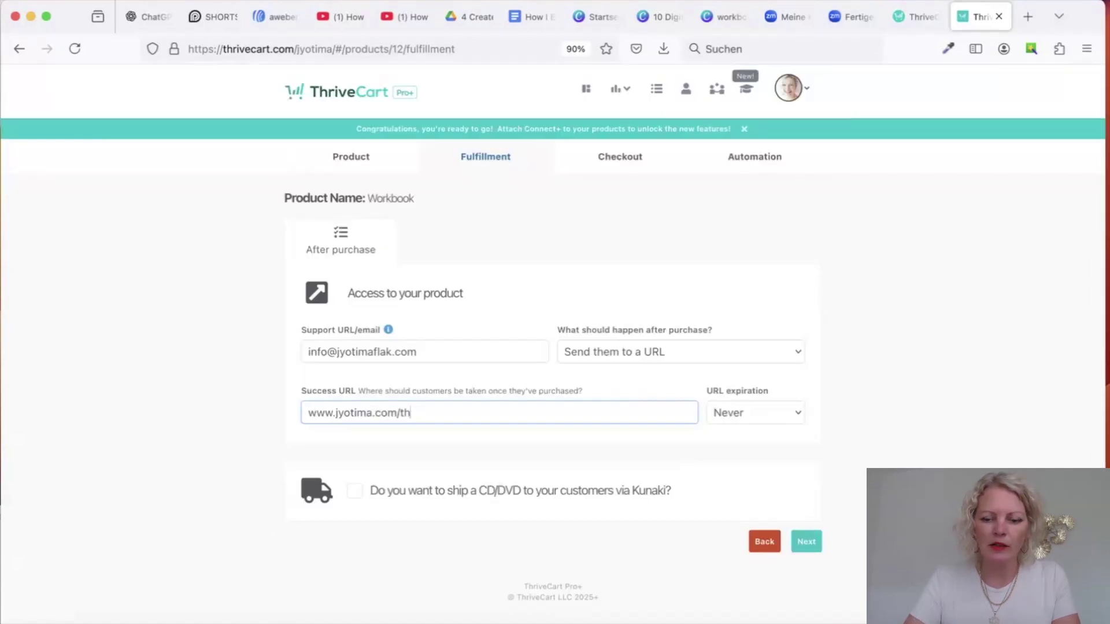
{"action": "type", "text": "ank"}
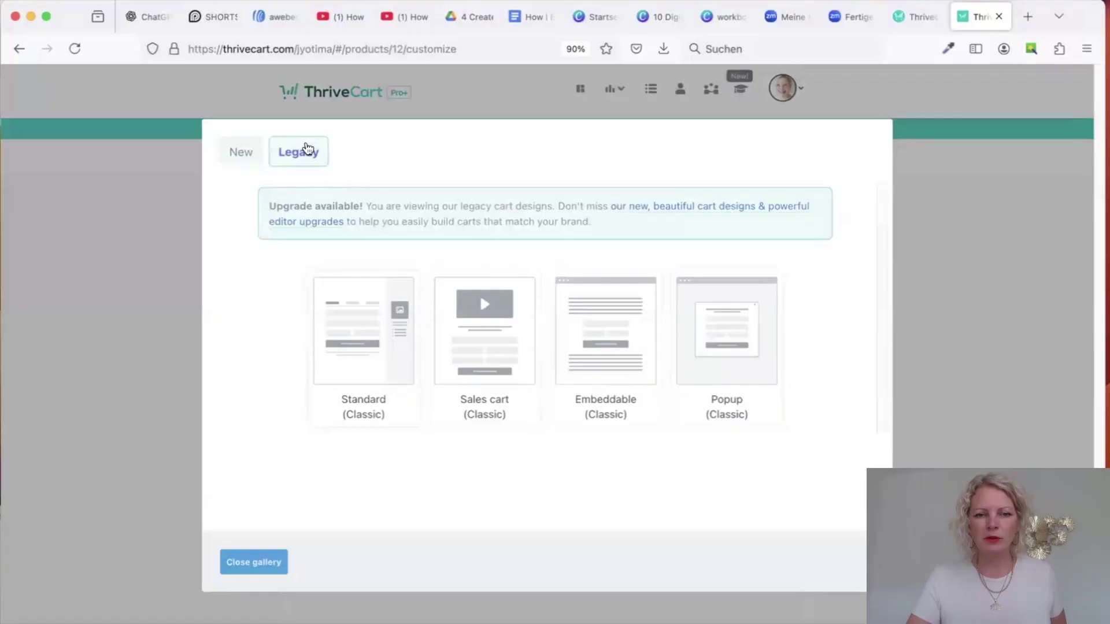
- Use the Standard (Classic) checkout design and review its Workbook summary and payment steps
{"action": "left_click", "coordinate": [355, 307]}
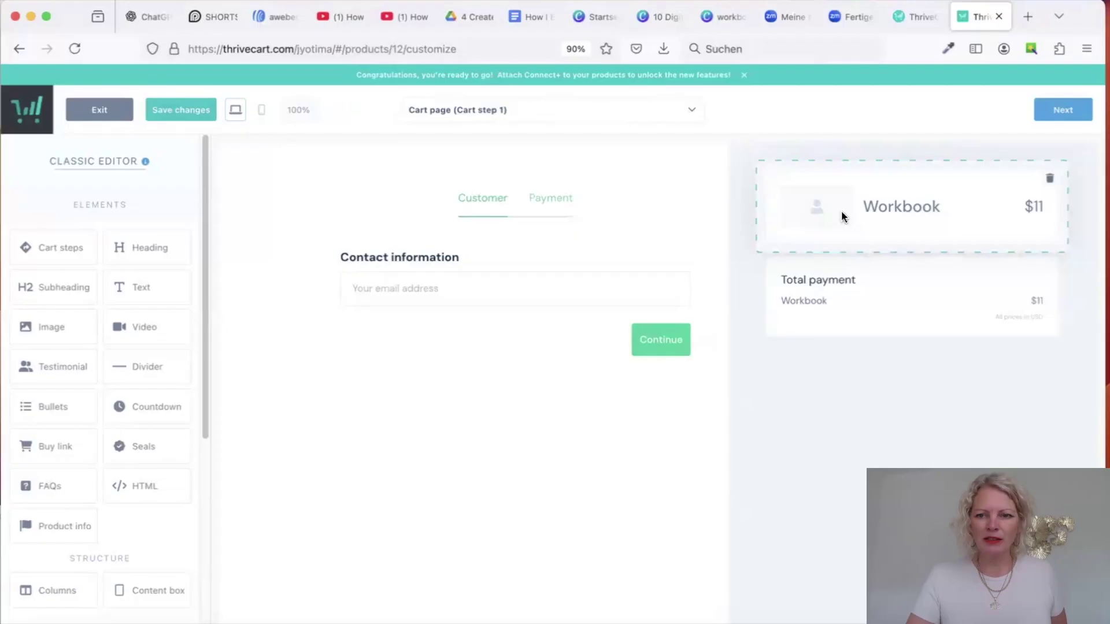
{"action": "left_click", "coordinate": [841, 215]}
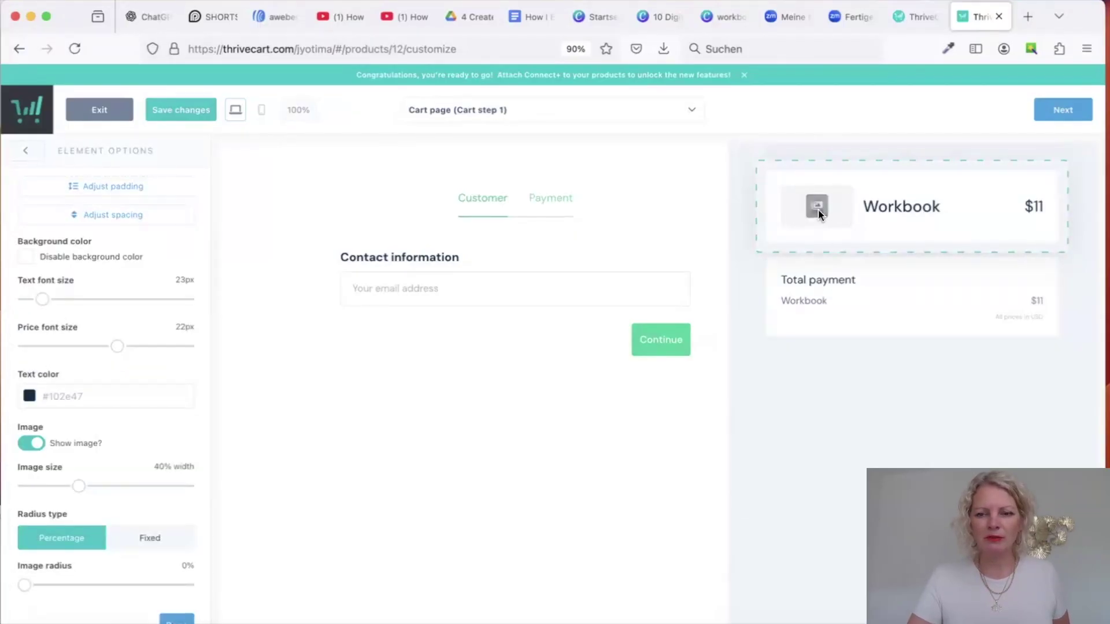
{"action": "left_click", "coordinate": [868, 190]}
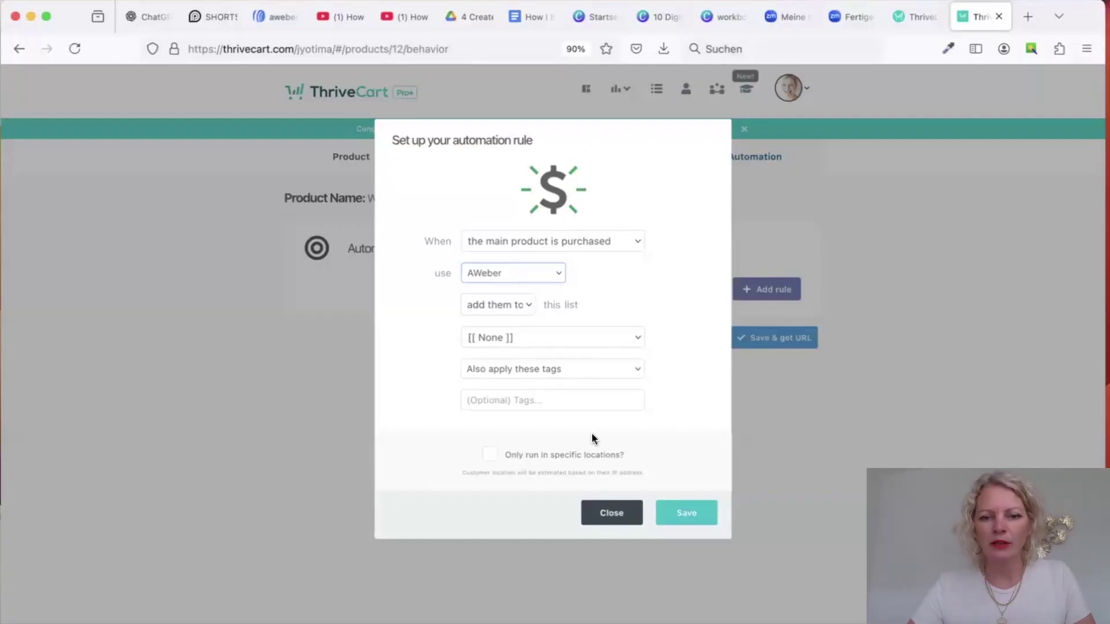
- Save the AWeber rule with no list and the Workbook product, then copy its checkout URL
{"action": "left_click", "coordinate": [519, 305]}
{"action": "left_click", "coordinate": [602, 328]}
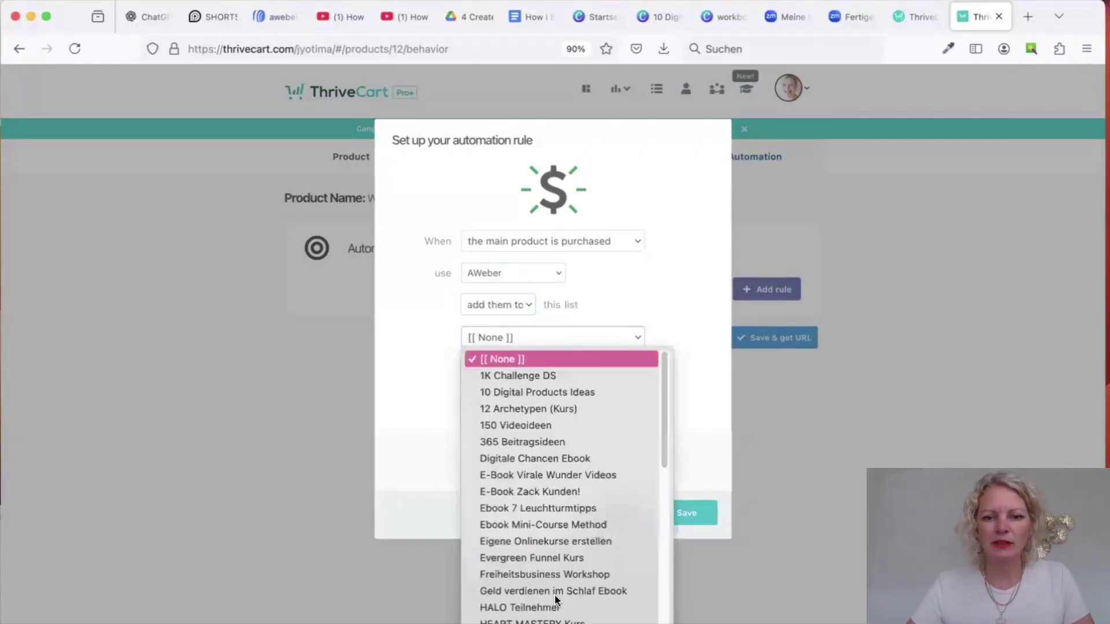
{"action": "left_click", "coordinate": [684, 289]}
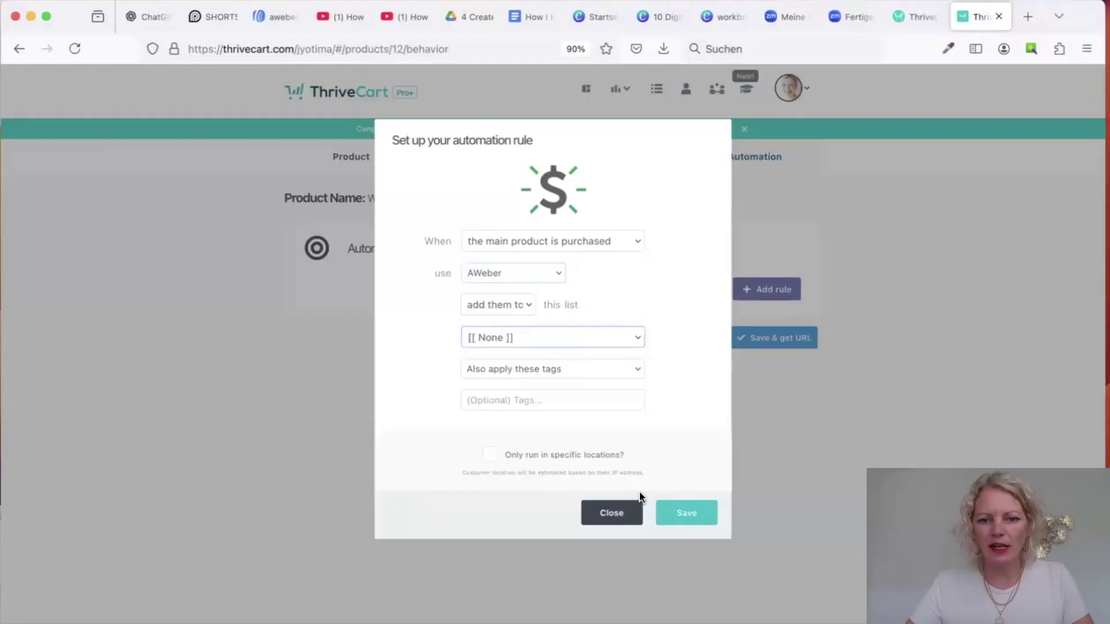
{"action": "left_click", "coordinate": [692, 519]}
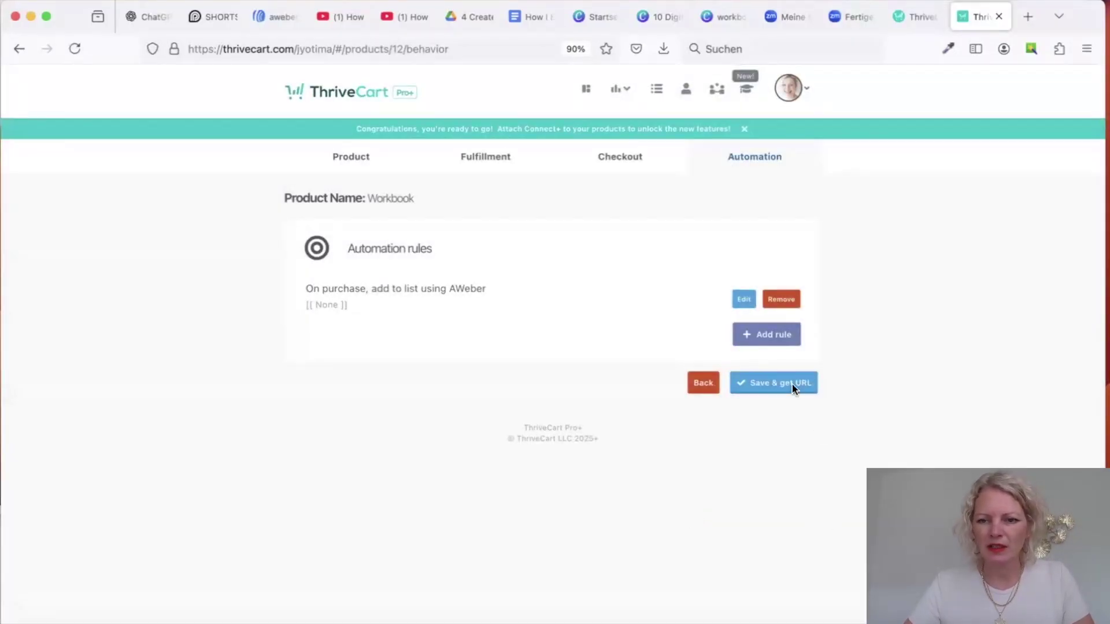
{"action": "left_click", "coordinate": [792, 384]}
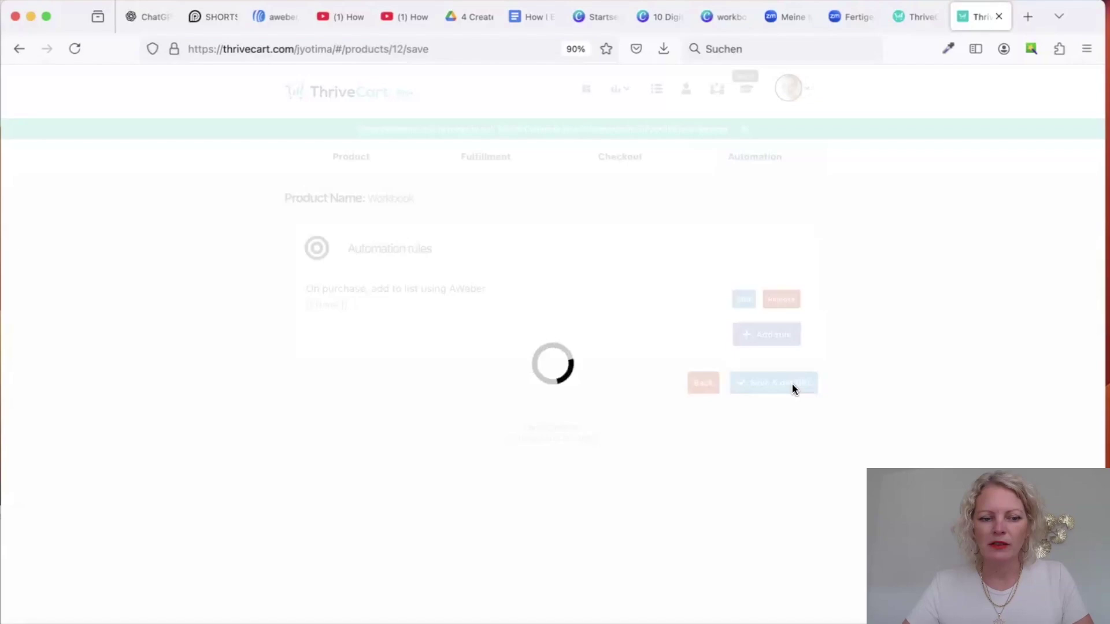
{"action": "left_click_drag", "start_coordinate": [601, 294], "coordinate": [285, 290]}
{"action": "key", "text": "super+c"}
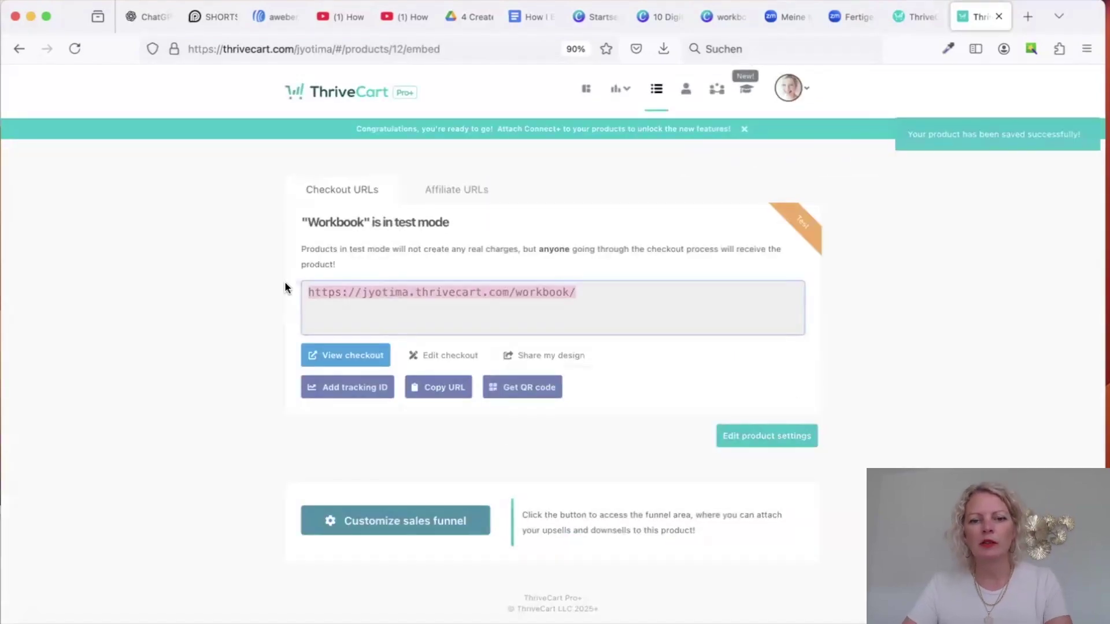
- Load the Workbook checkout URL in a new browser tab
{"action": "left_click", "coordinate": [1026, 18]}
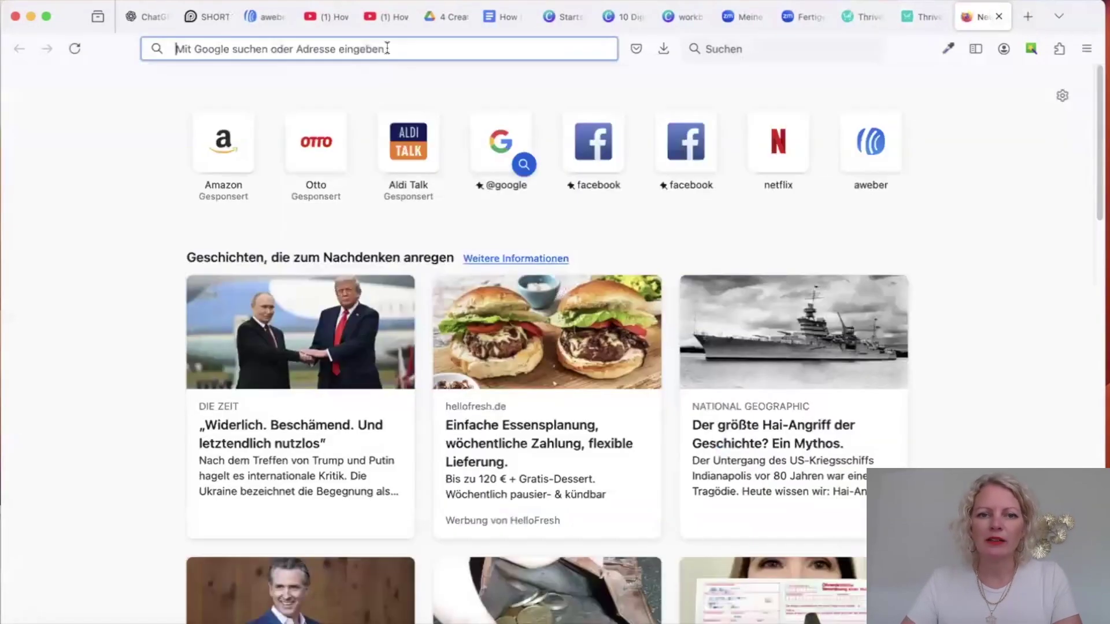
{"action": "key", "text": "super+v"}
{"action": "key", "text": "Return"}
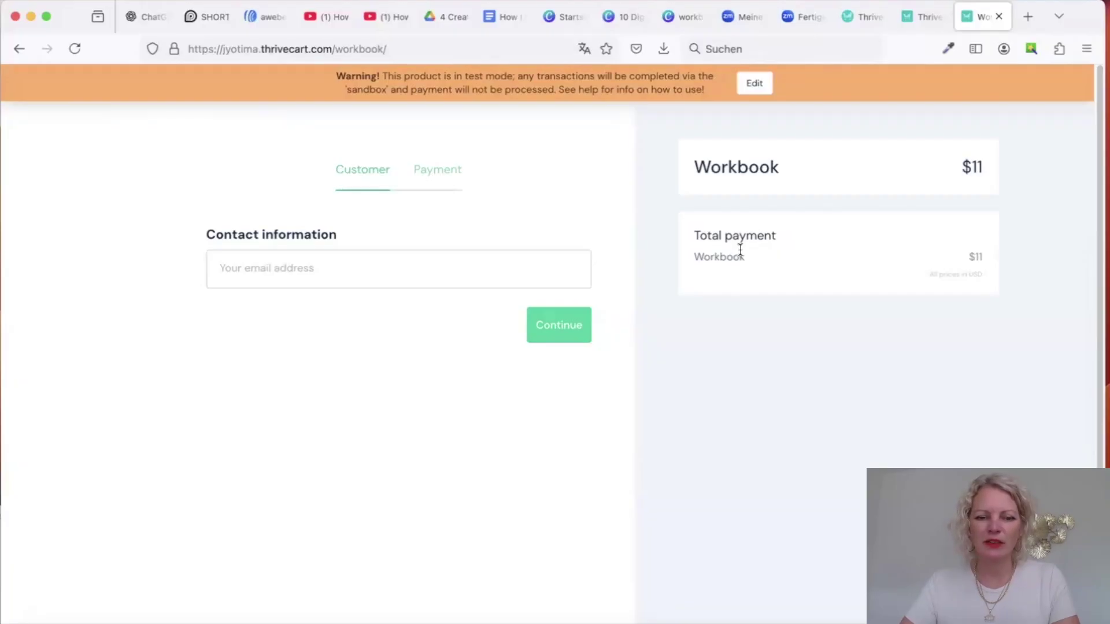
- Set the Workbook product's status to Live in ThriveCart
{"action": "key", "text": "ctrl+shift+Tab"}
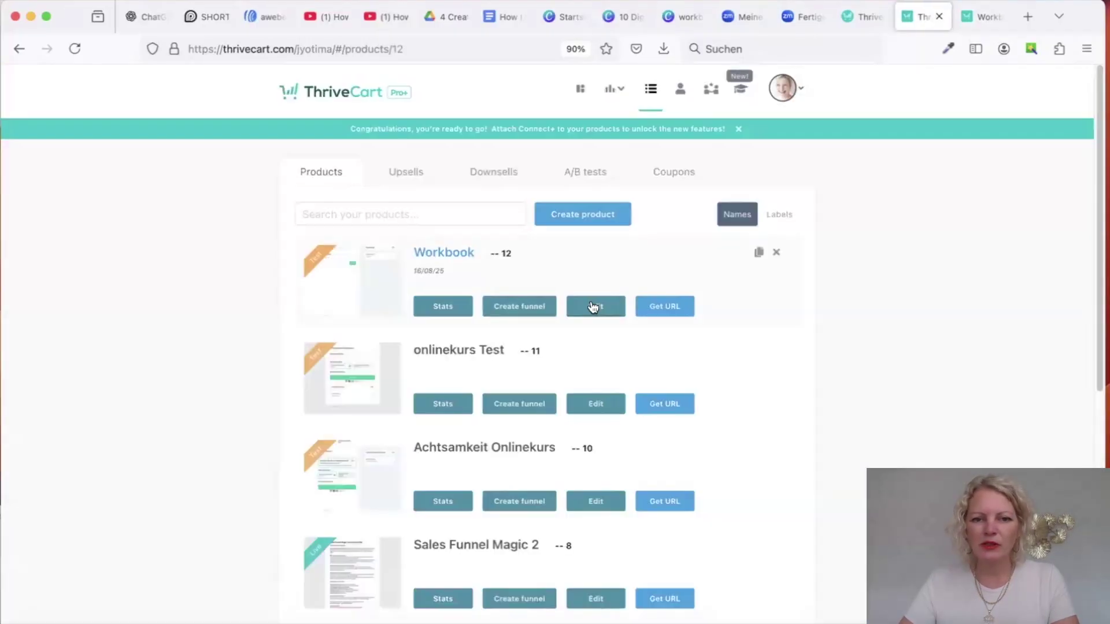
{"action": "left_click", "coordinate": [594, 307]}
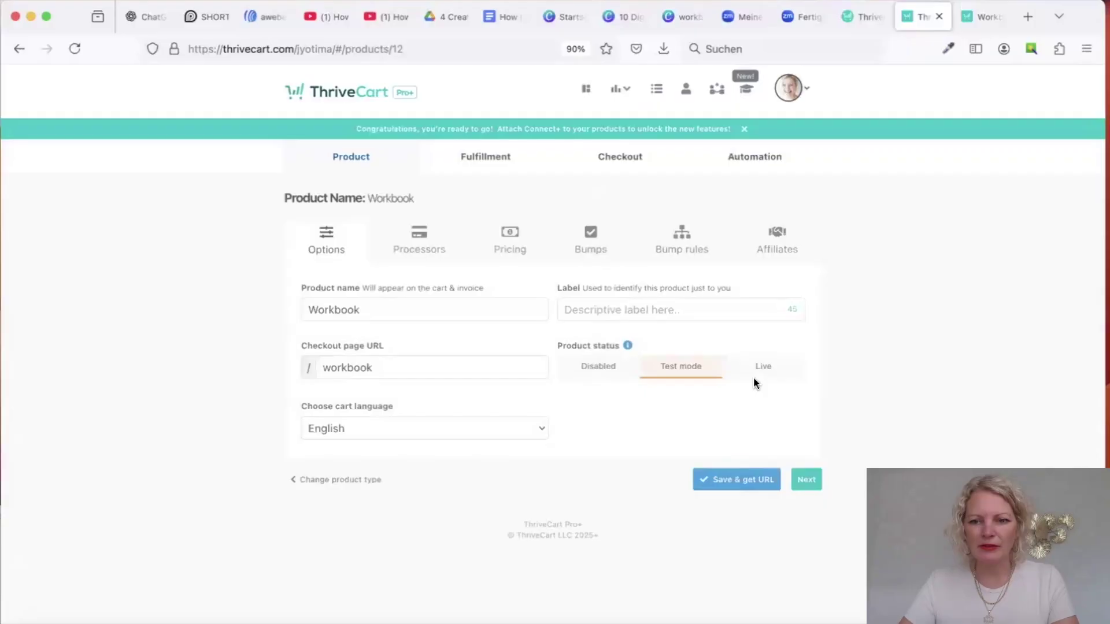
{"action": "left_click", "coordinate": [765, 370]}
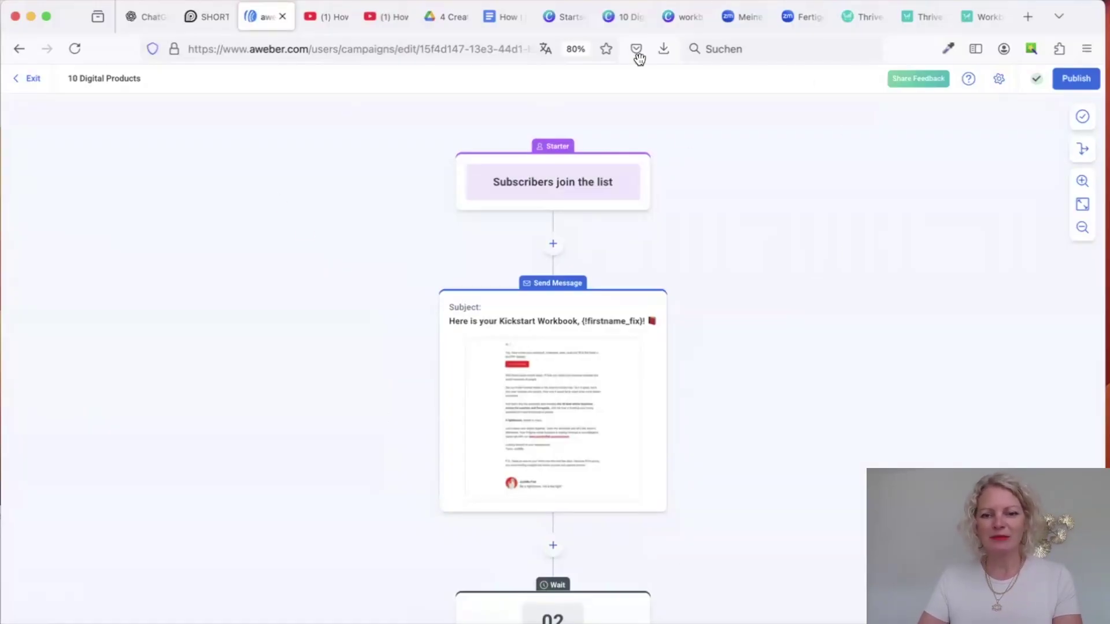
- Preview the Kickstart Workbook email in the 10 Digital Products campaign
{"action": "left_click", "coordinate": [550, 388]}
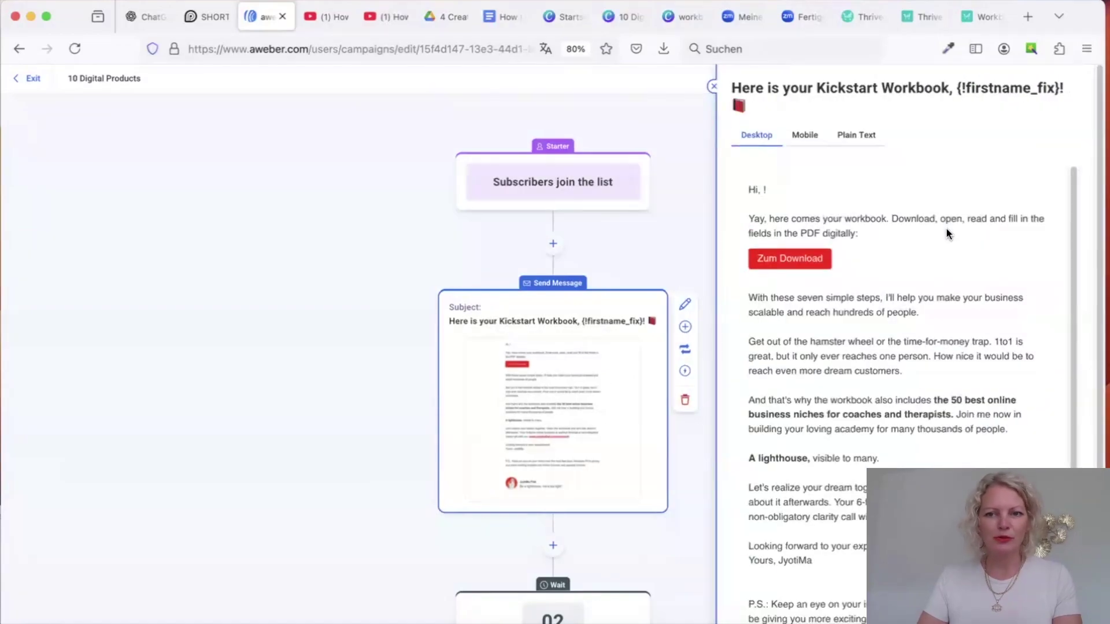